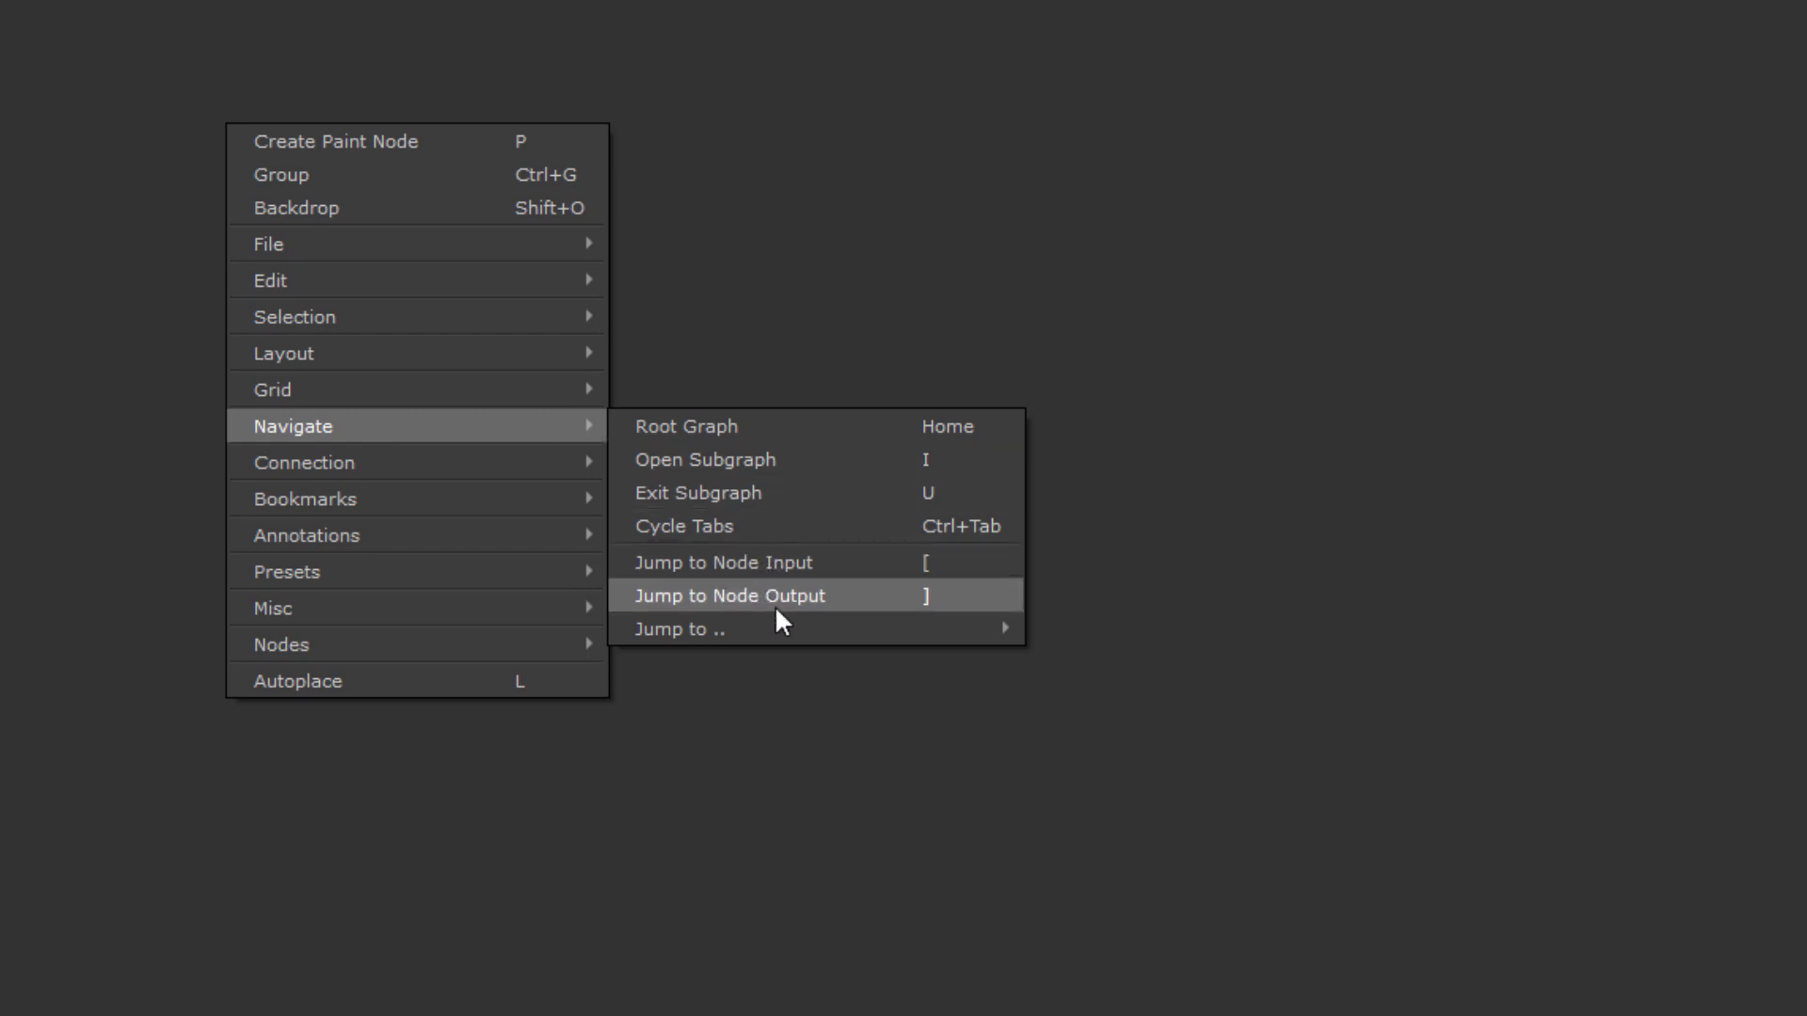
Jump downstream from the Metallic Paint Bottom Transparency node through the Mud merge to the Metallic_Head_Geo node.
{"action": "mouse_move", "coordinate": [870, 629]}
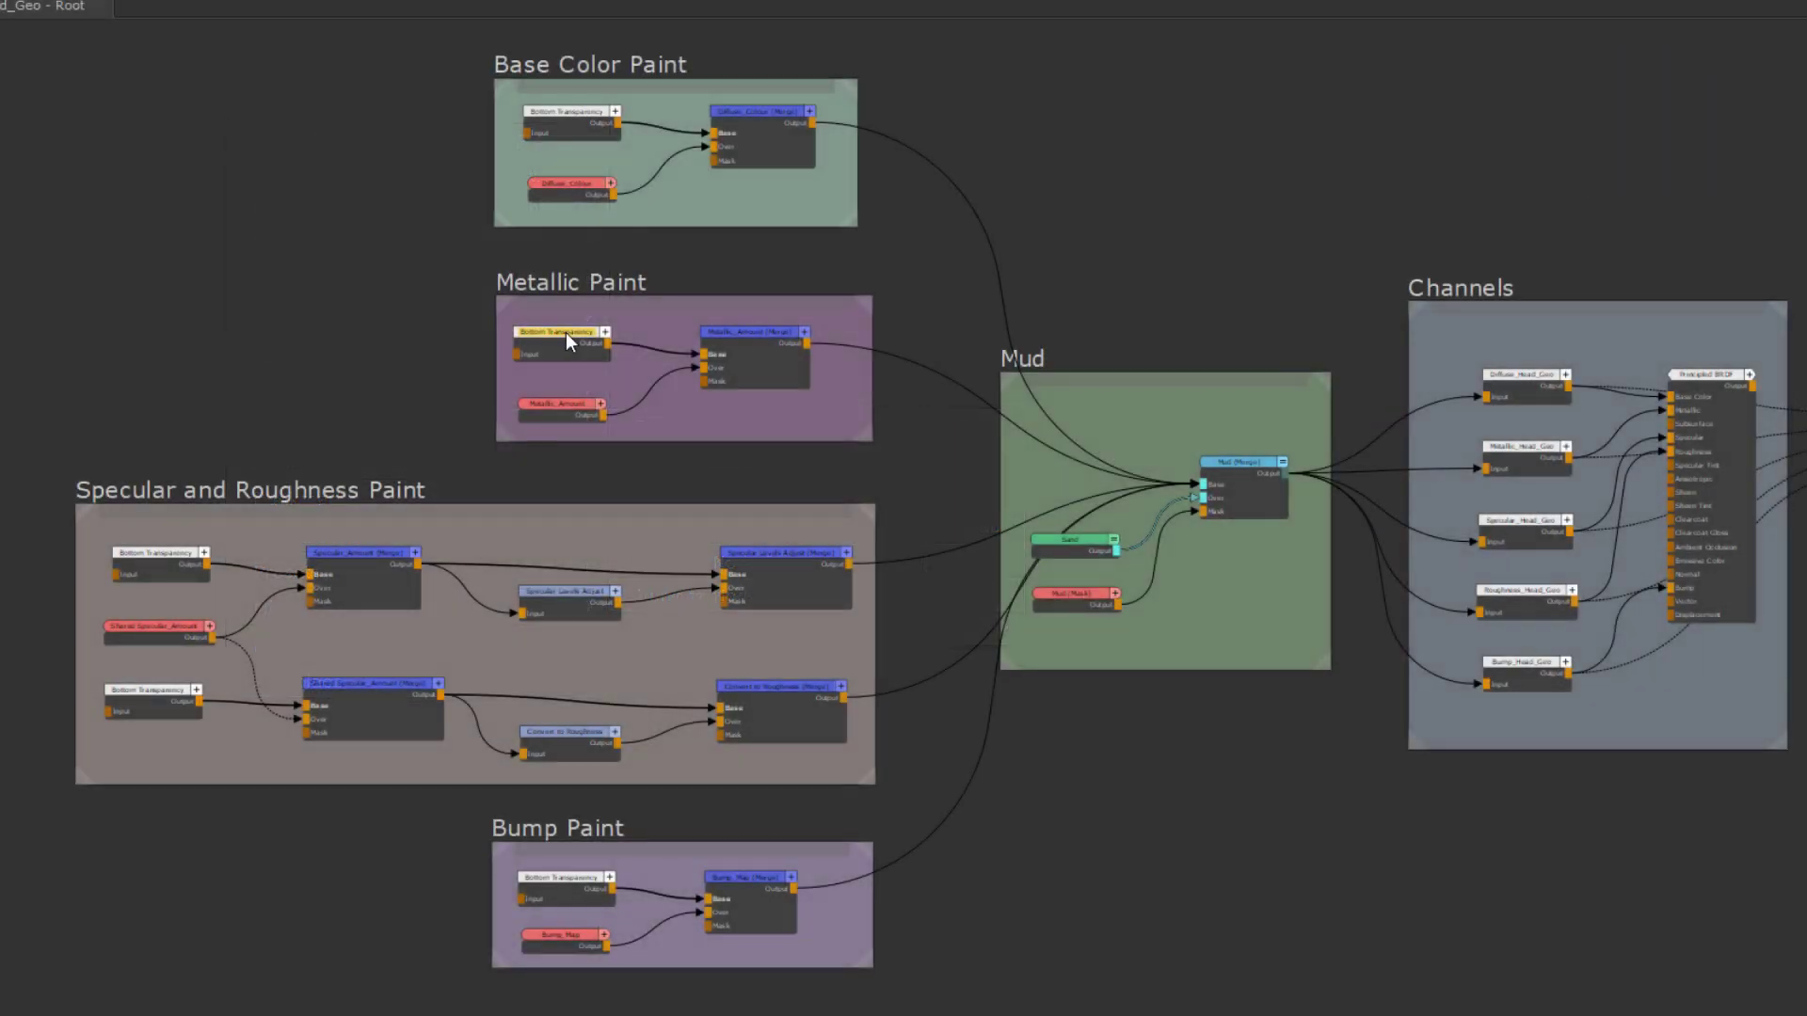
{"action": "key", "text": "bracketright"}
{"action": "key", "text": "bracketright"}
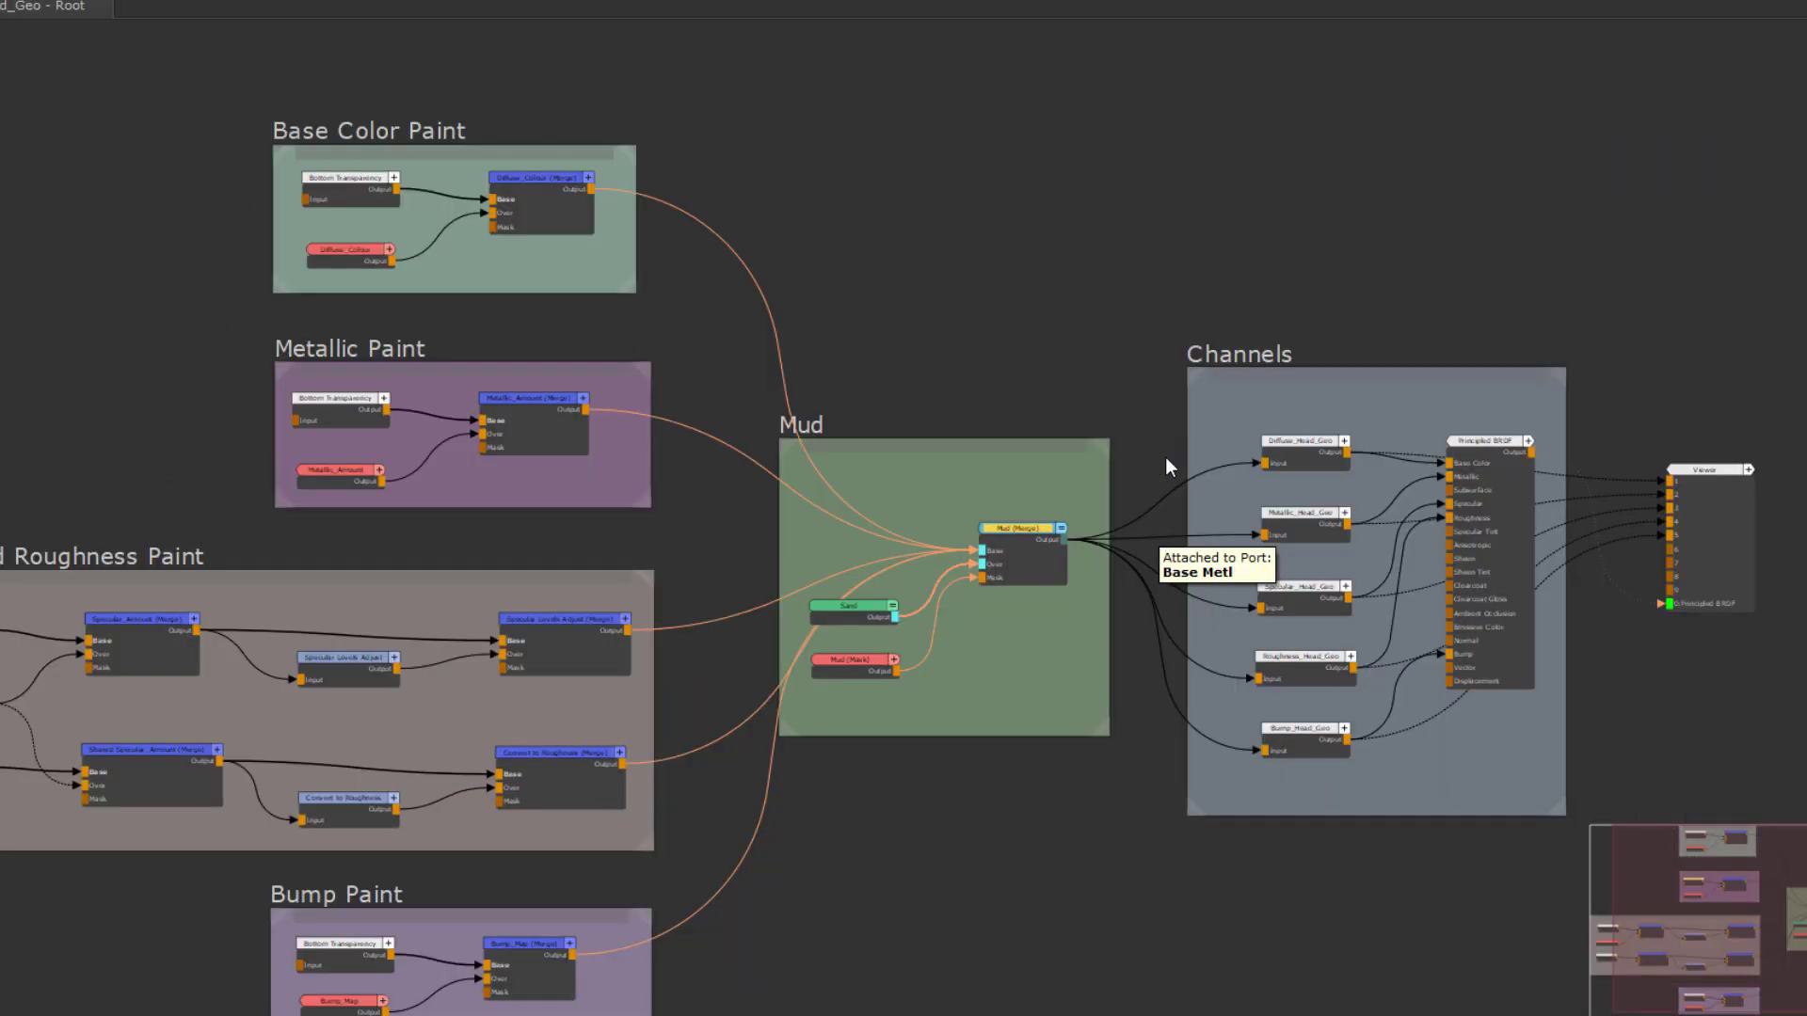
{"action": "key", "text": "bracketright"}
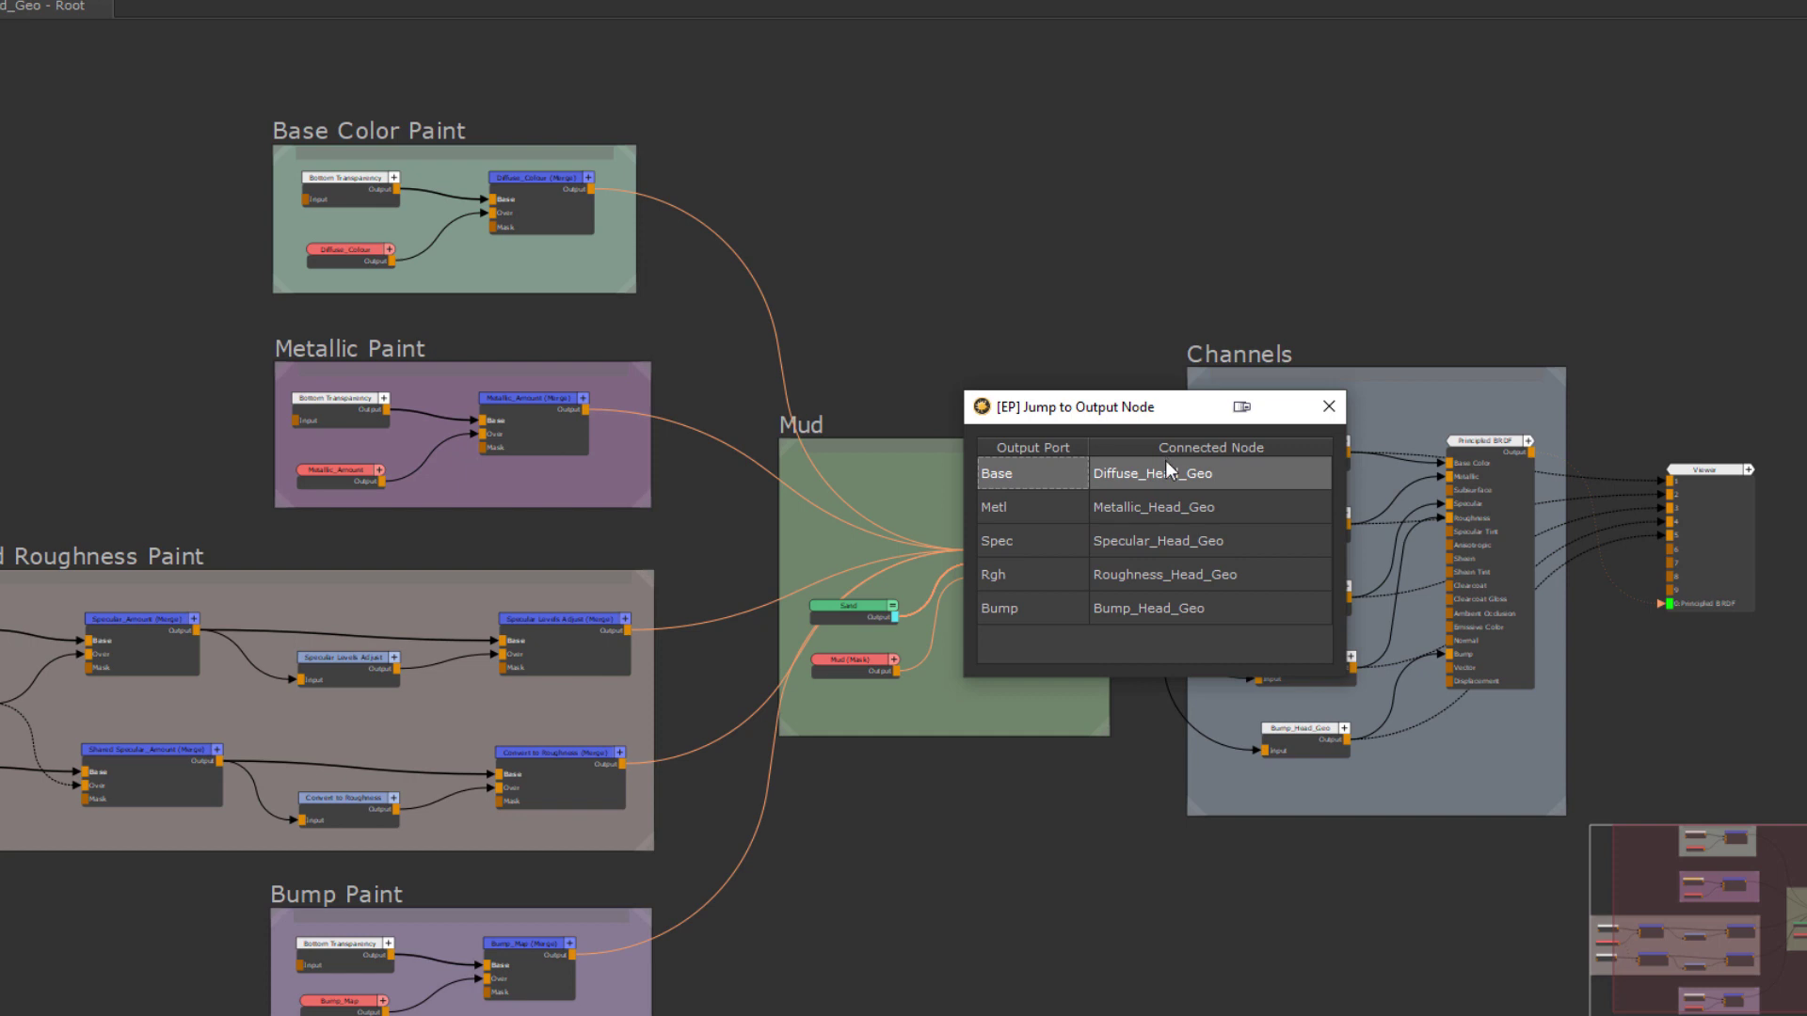
{"action": "double_click", "coordinate": [1139, 508]}
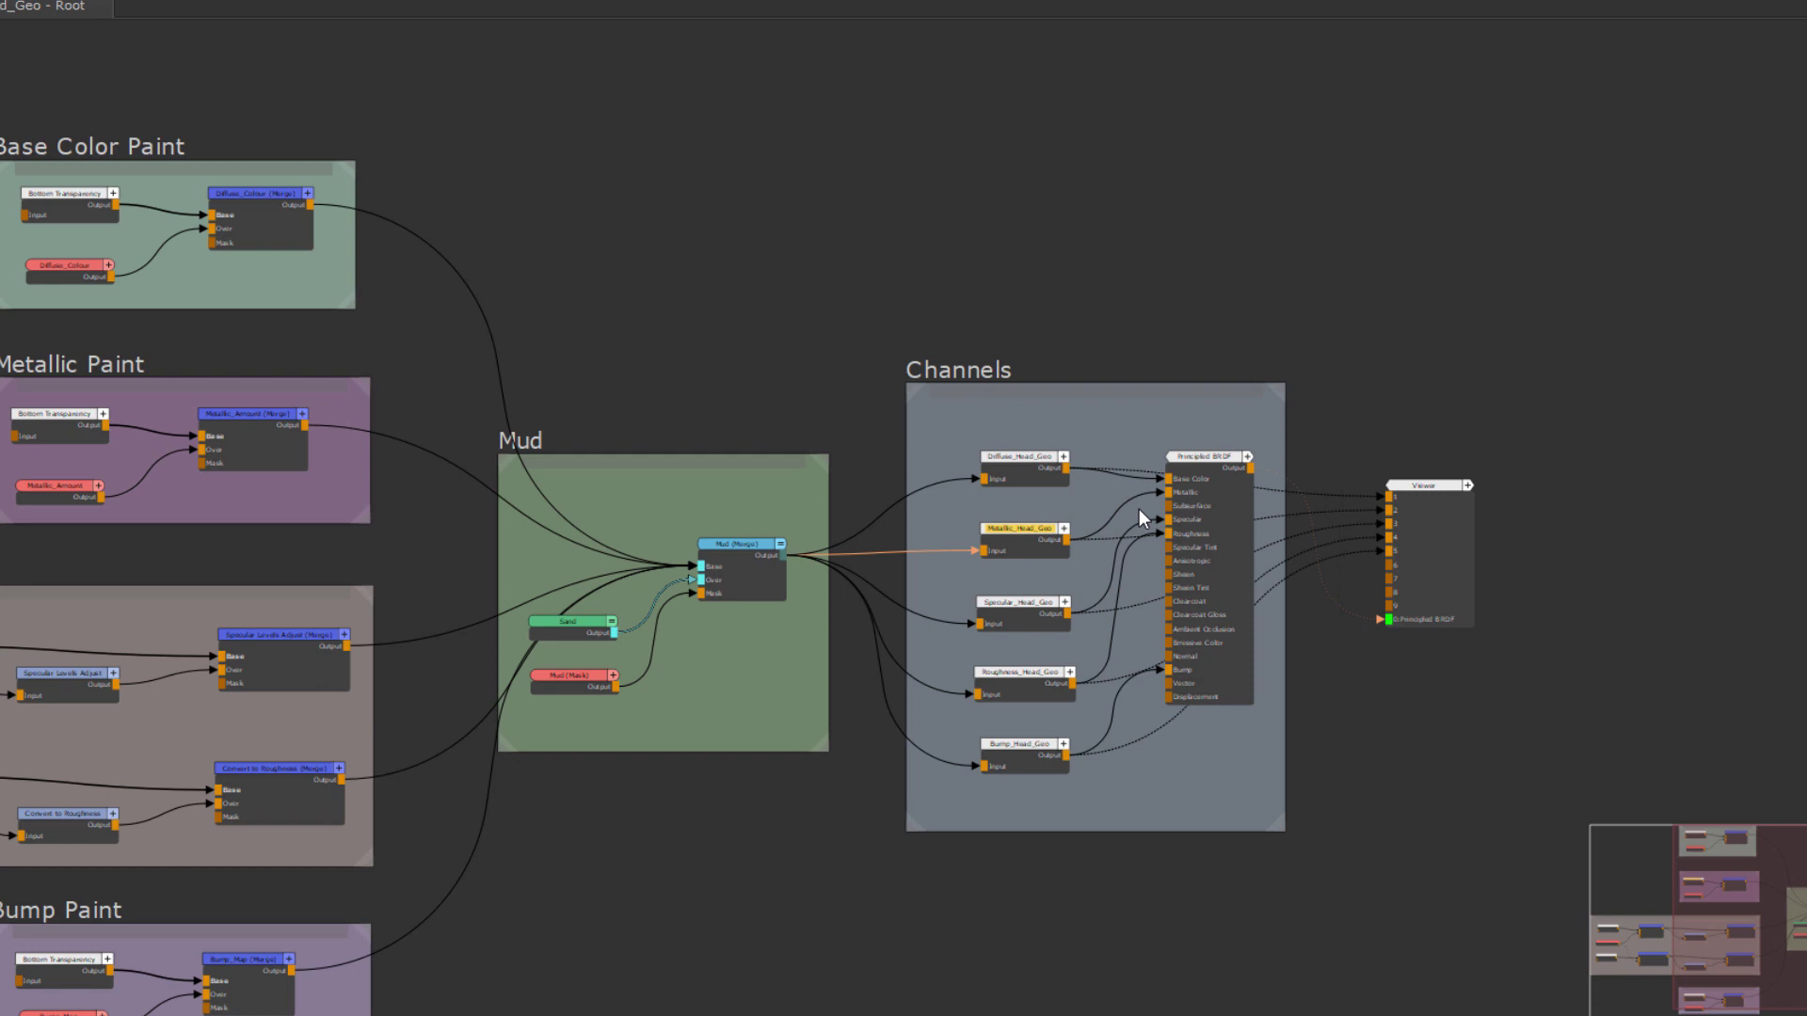
Jump upstream from Metallic_Head_Geo through the Mud and Metallic_Amount merges to the Metallic Paint Bottom Transparency node.
{"action": "key", "text": "bracketleft"}
{"action": "key", "text": "bracketleft"}
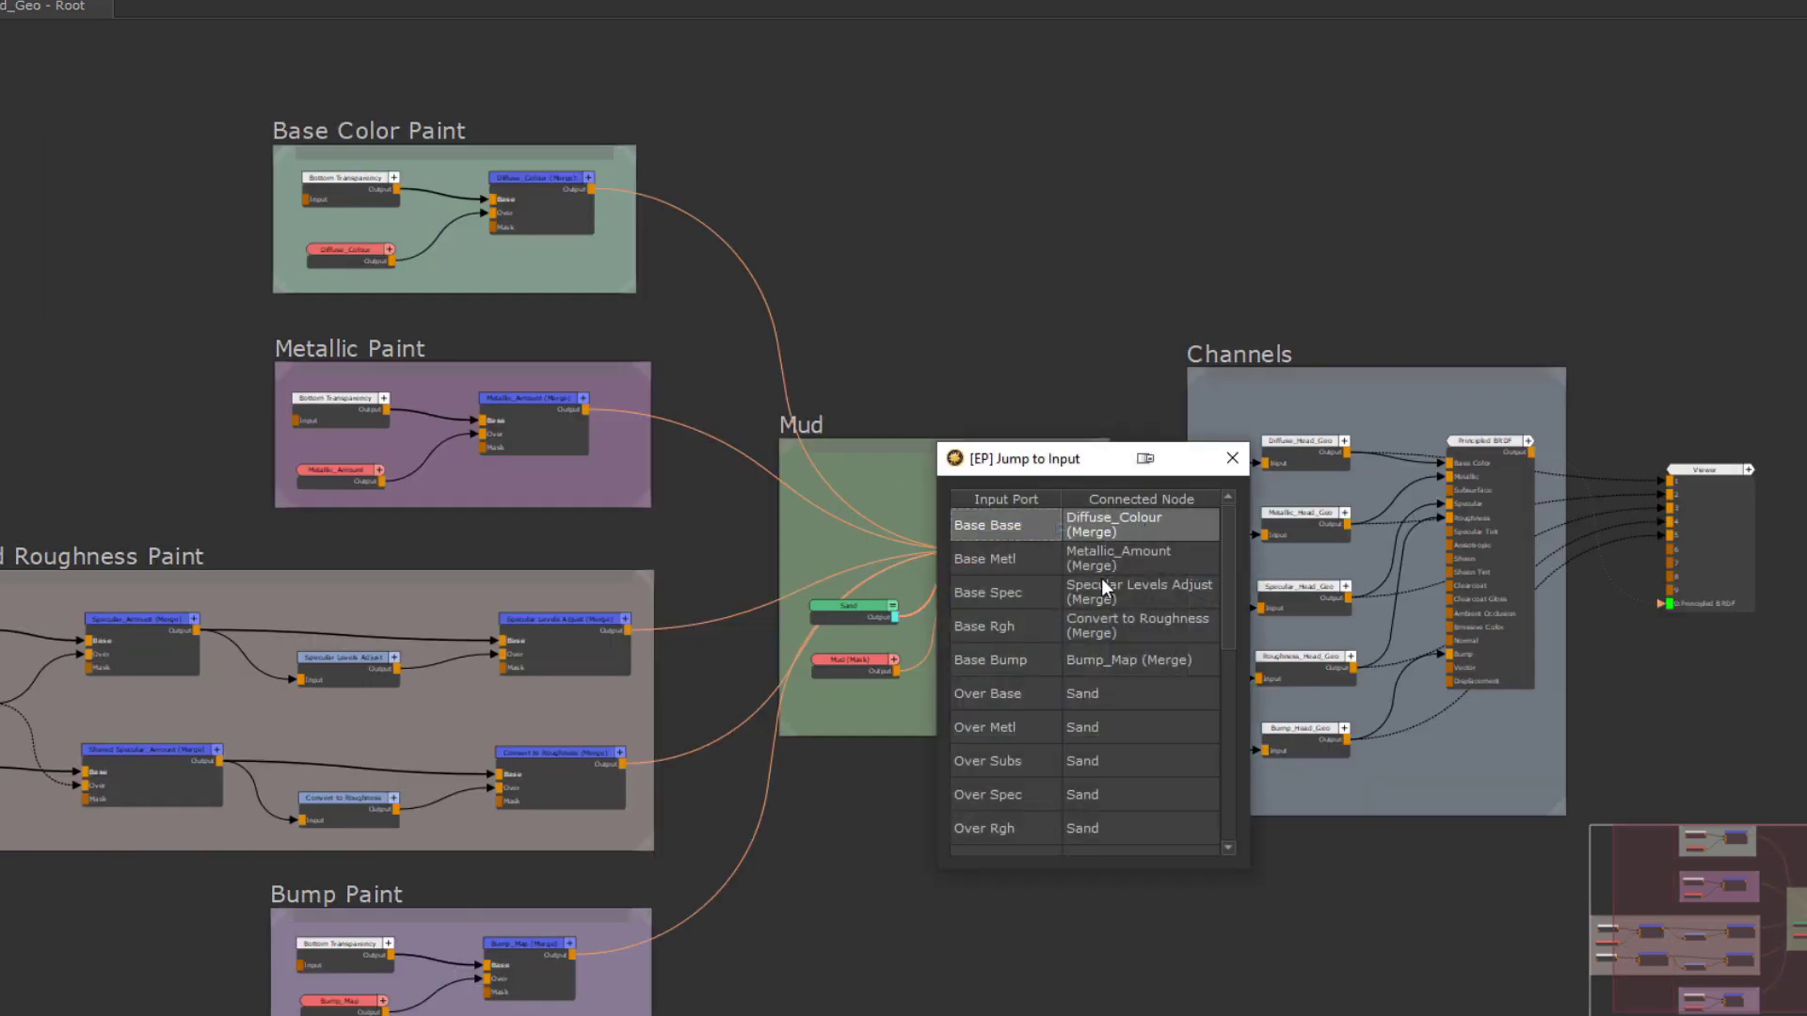
{"action": "double_click", "coordinate": [1097, 569]}
{"action": "key", "text": "bracketleft"}
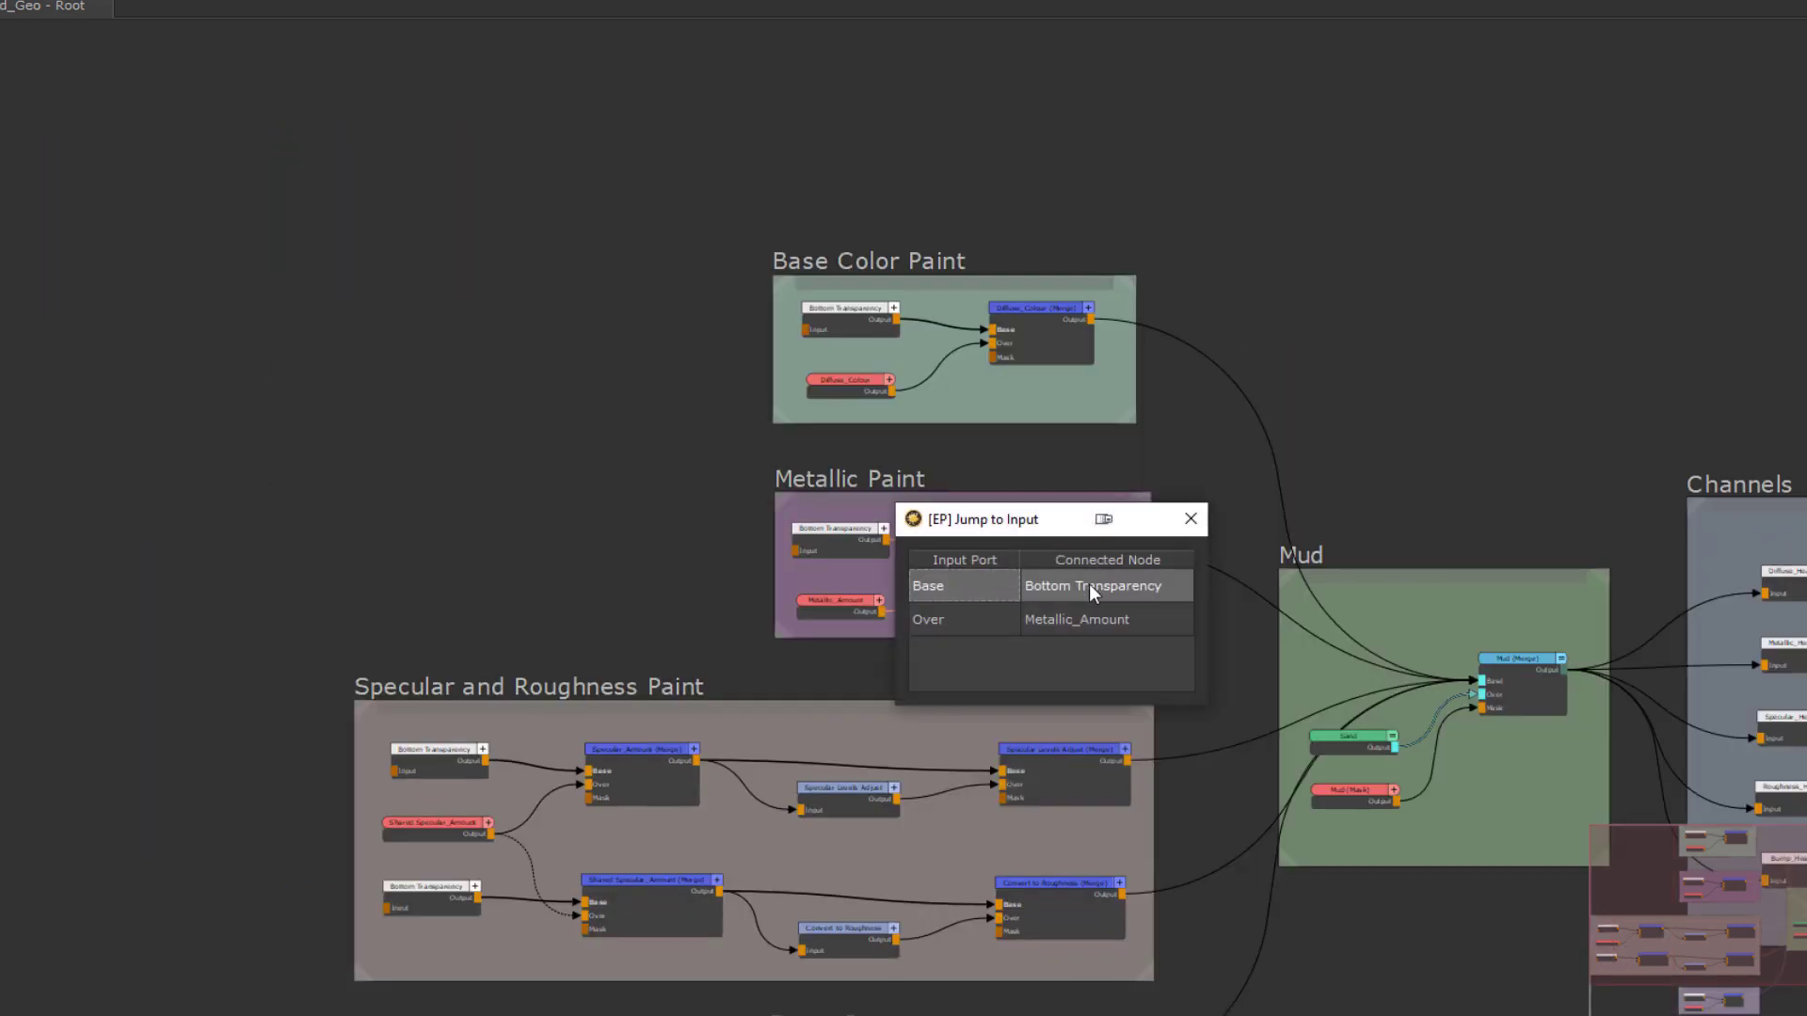
{"action": "double_click", "coordinate": [1088, 583]}
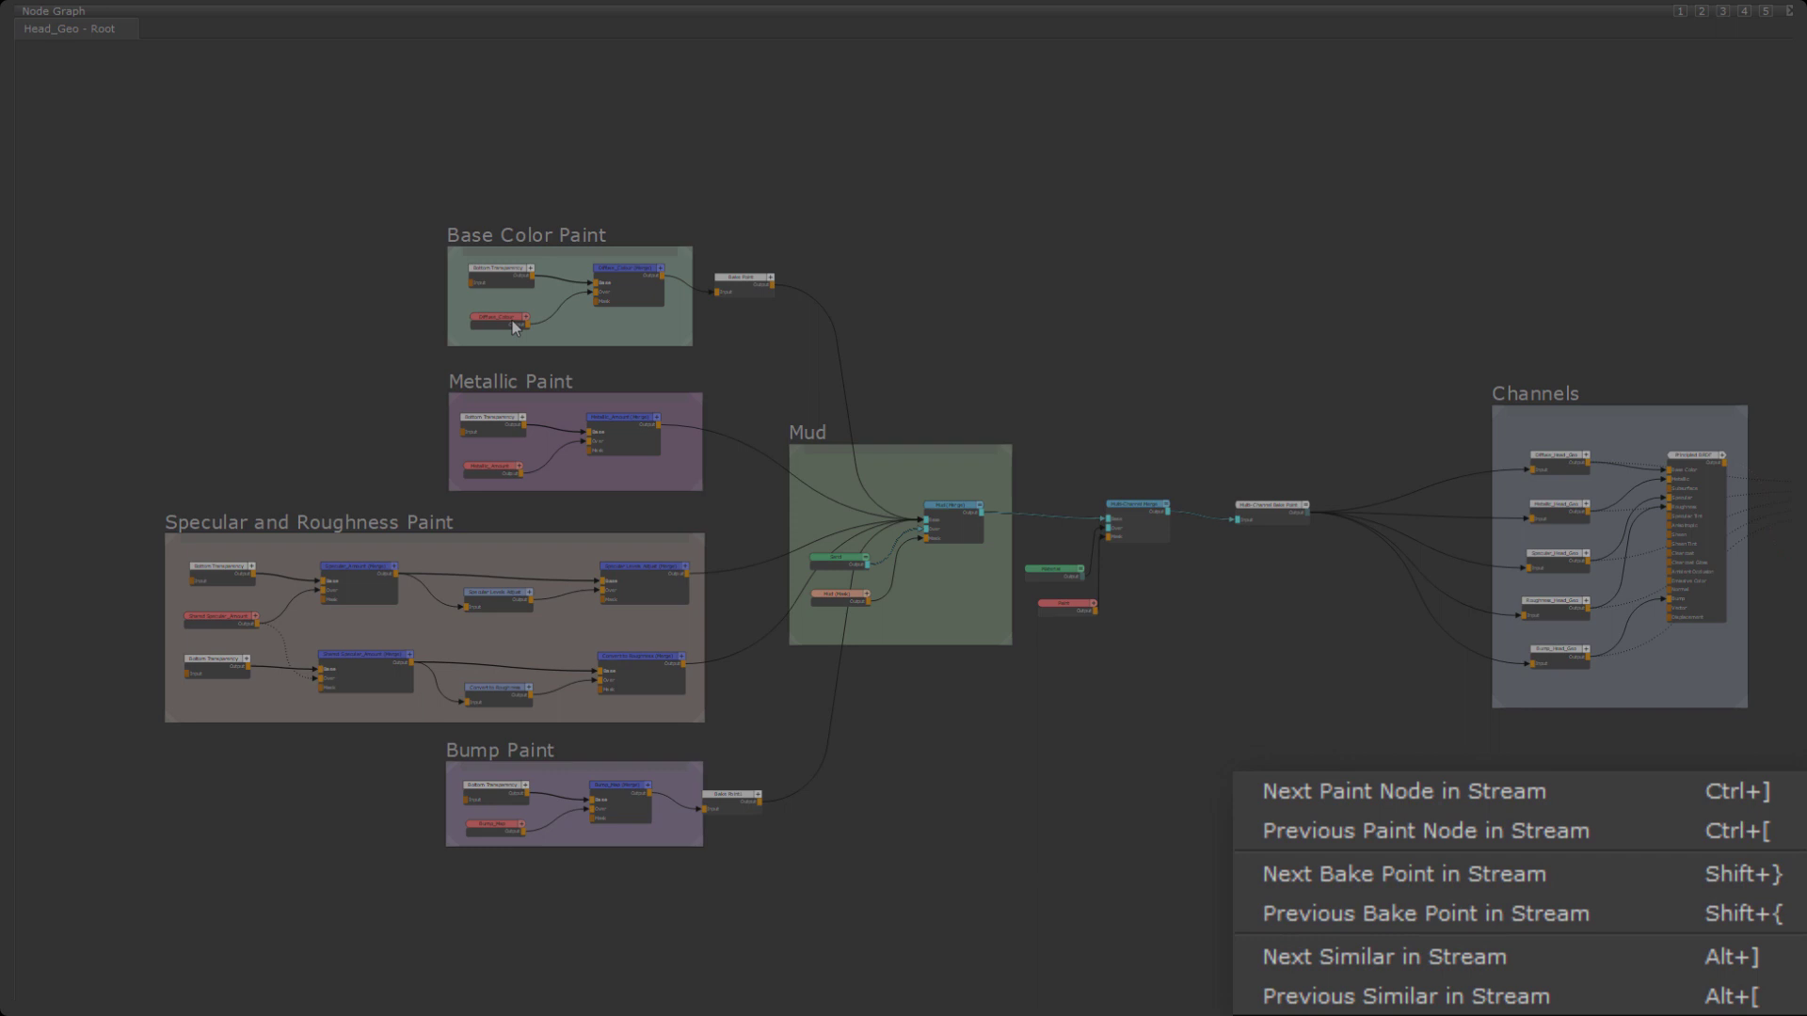
Jump forward from Diffuse_Colour through the paint nodes Mud (Mask) and Paint, and step back one paint node.
{"action": "left_click", "coordinate": [508, 316]}
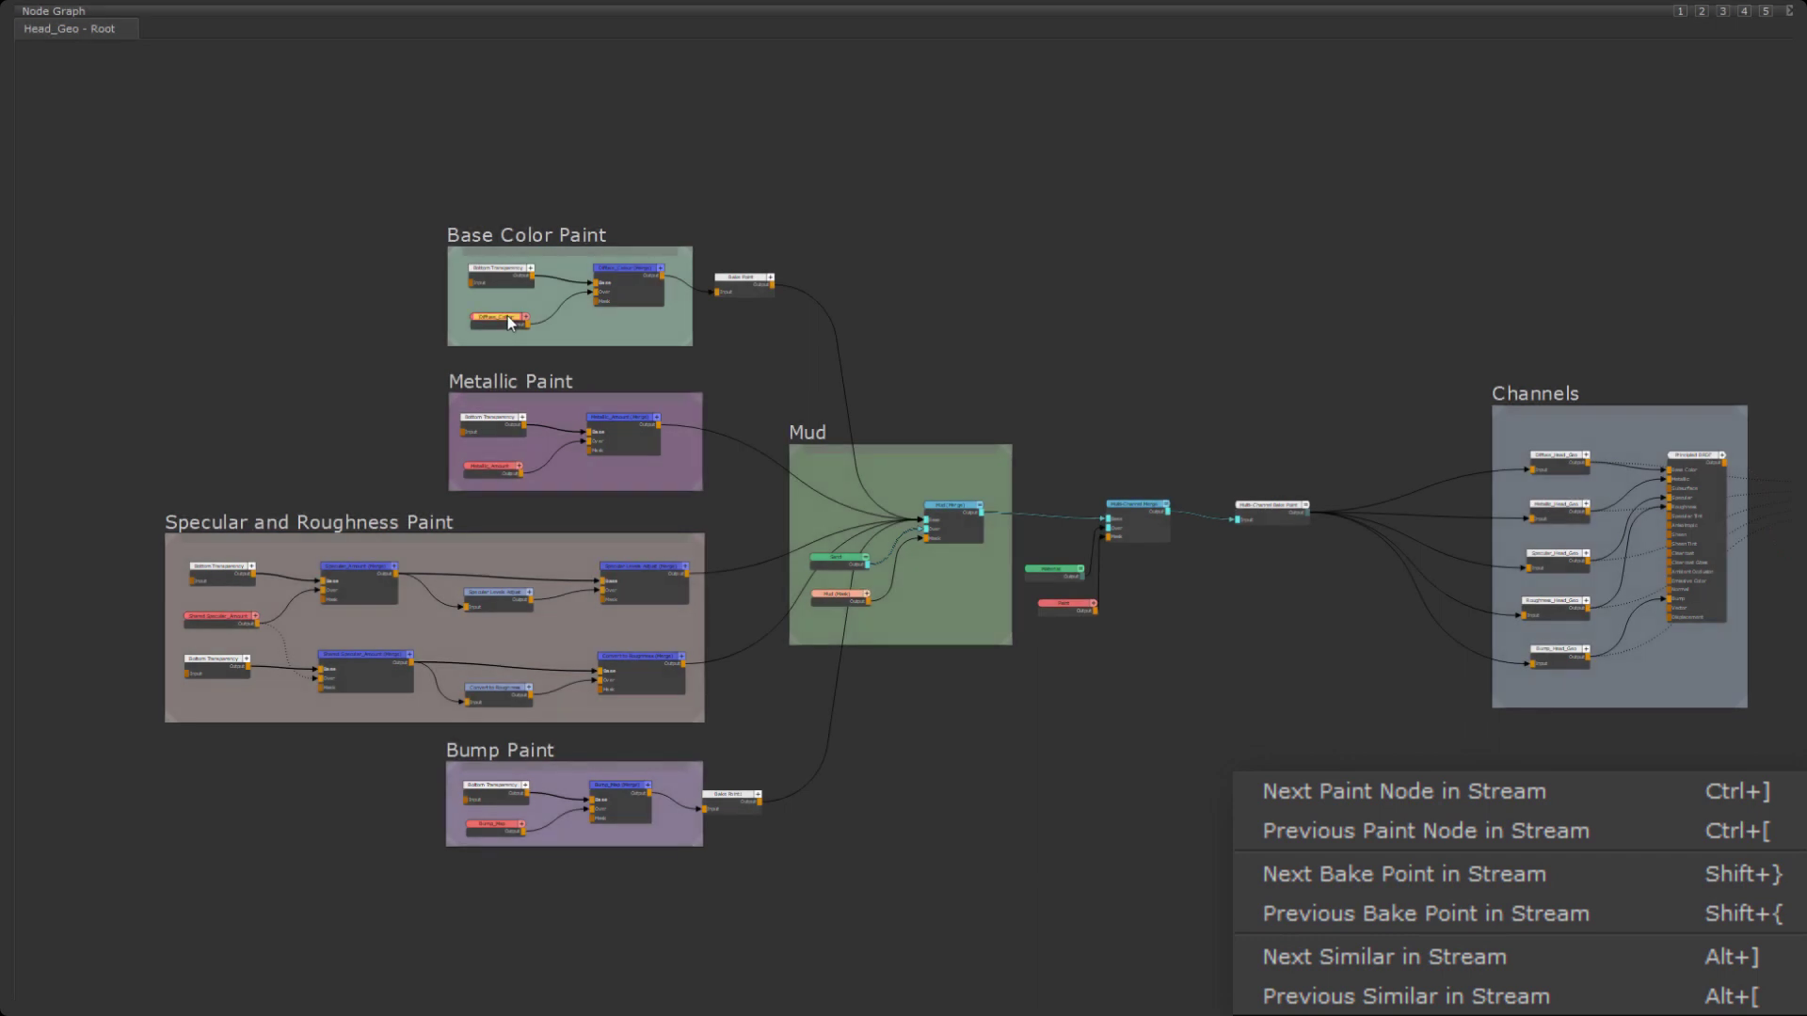
{"action": "key", "text": "ctrl+bracketright"}
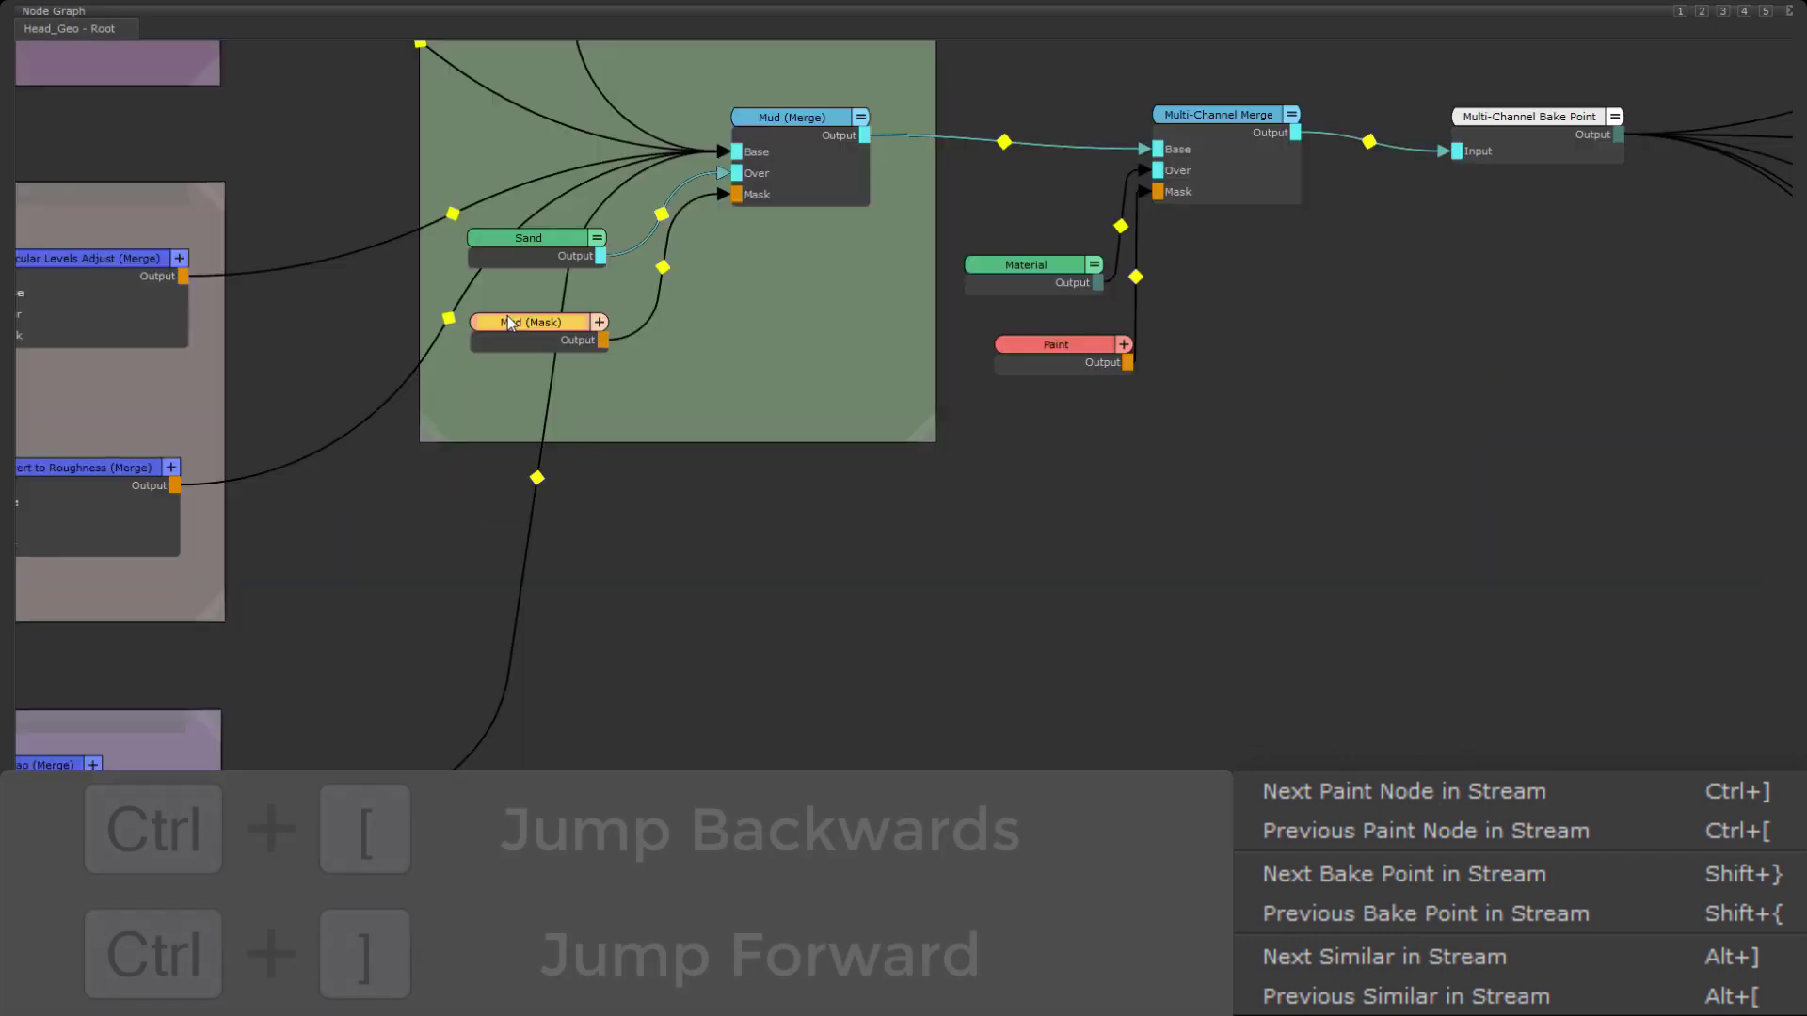
{"action": "key", "text": "ctrl+bracketright"}
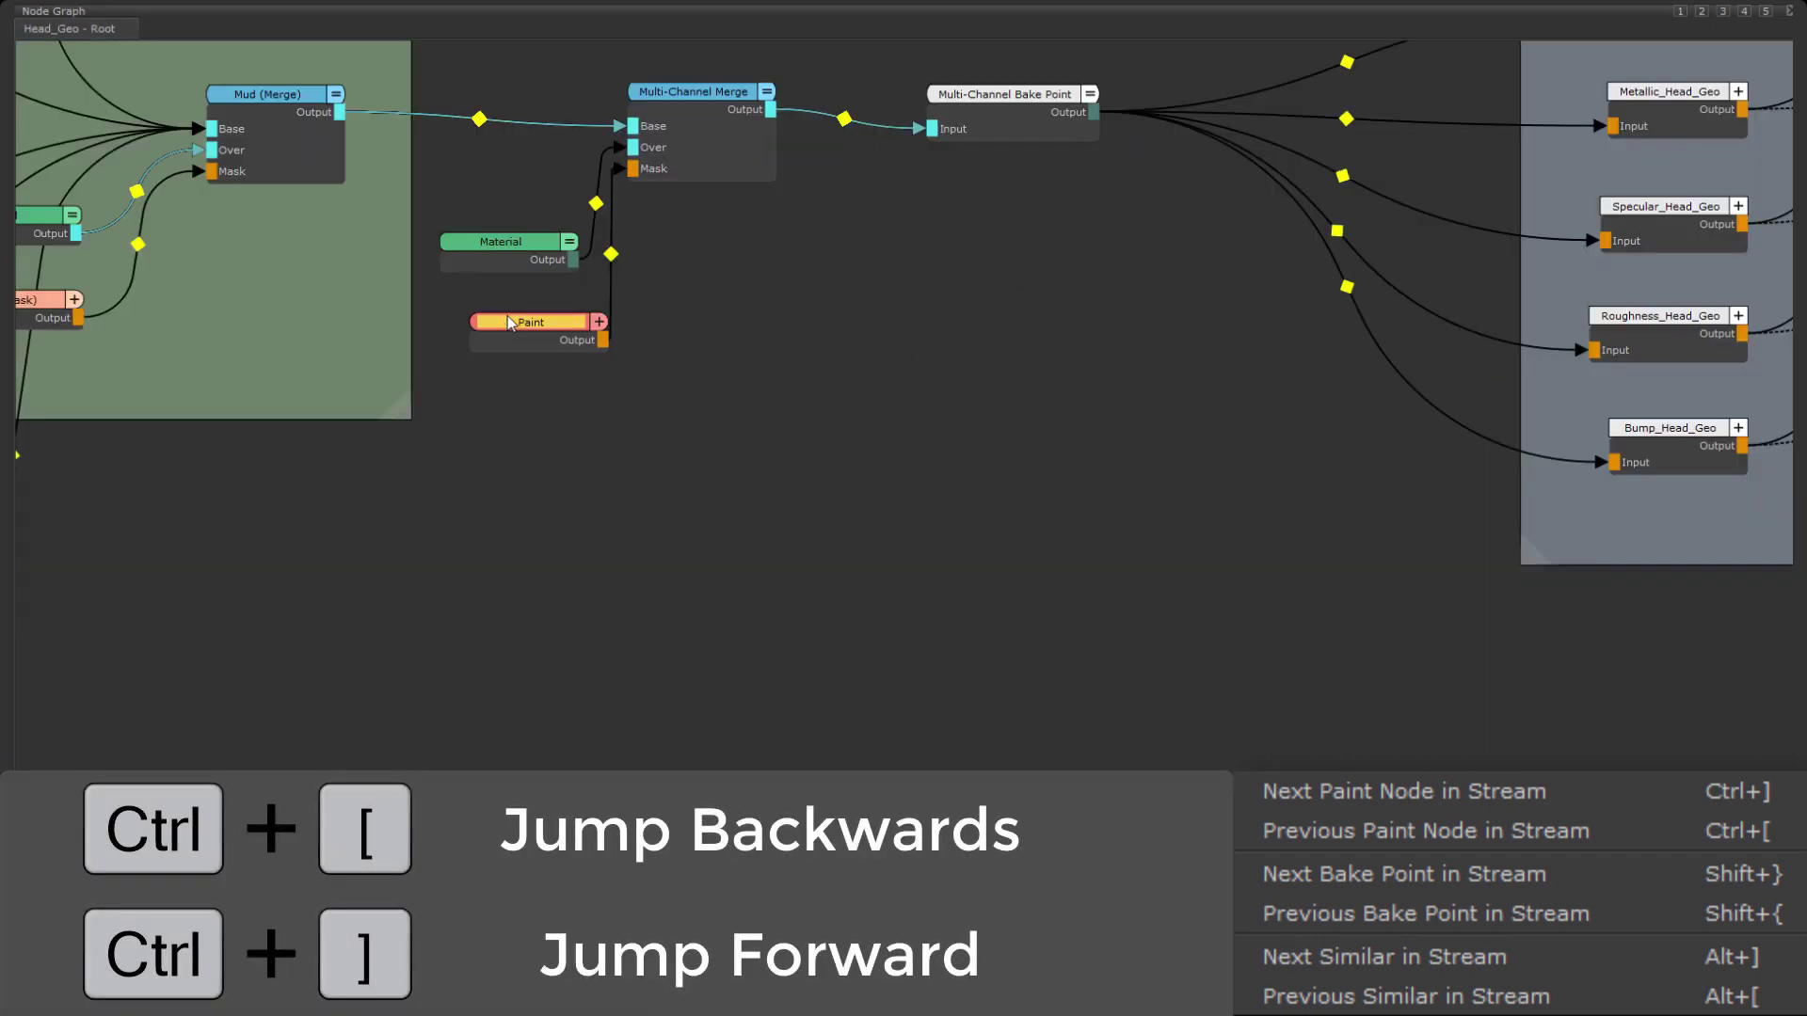
{"action": "key", "text": "ctrl+bracketleft"}
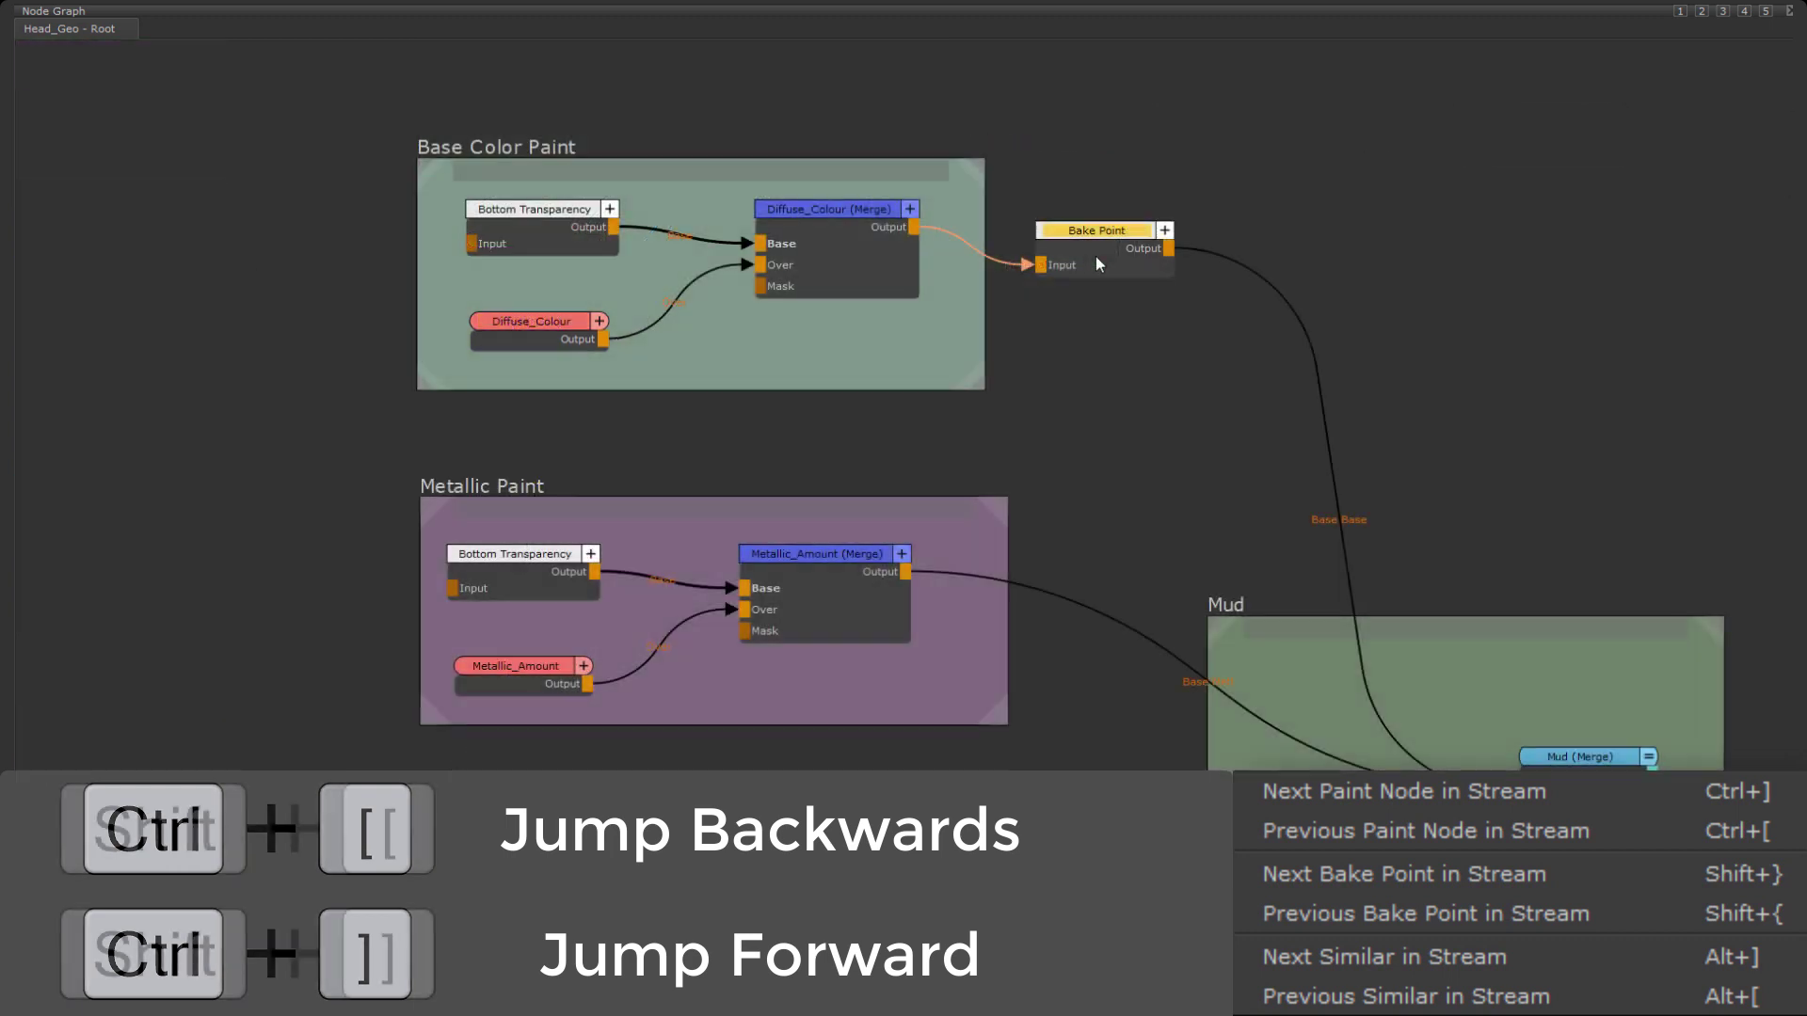
Jump back and forth between the Base Color Bake Point and the Multi-Channel Bake Point in the stream.
{"action": "key", "text": "shift+bracketright"}
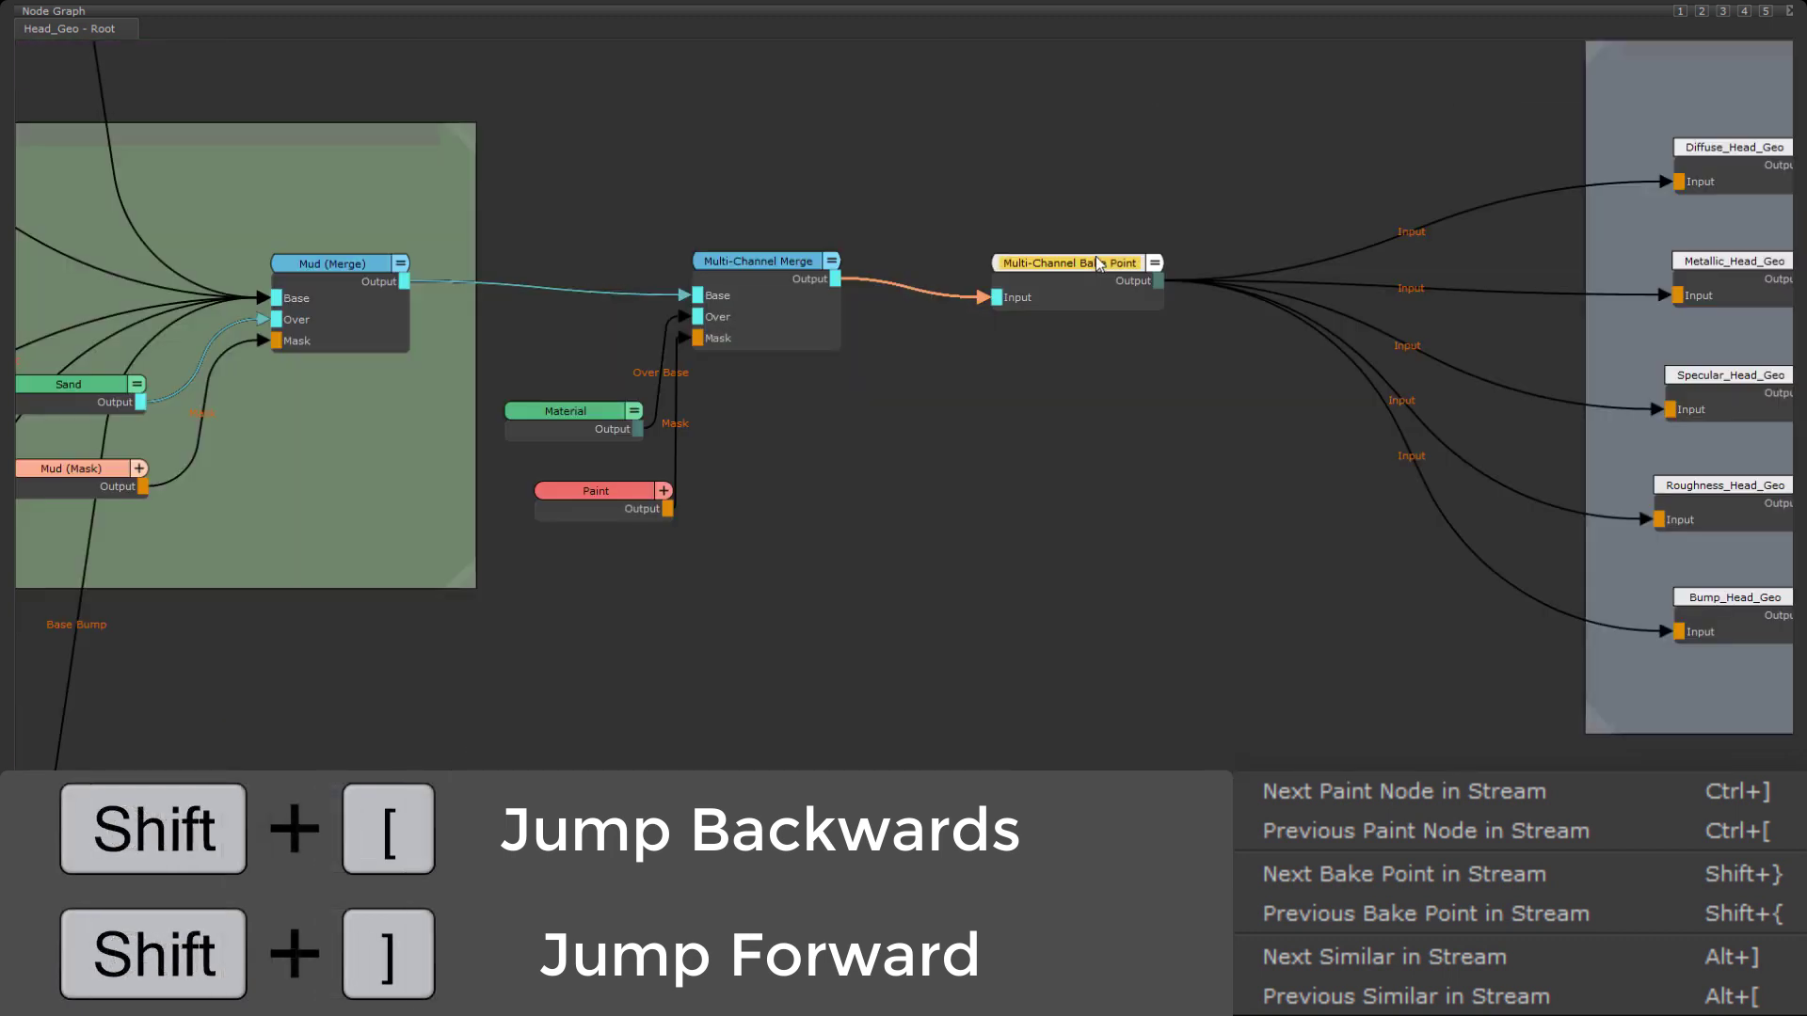
{"action": "key", "text": "shift+bracketleft"}
{"action": "key", "text": "shift+bracketright"}
{"action": "key", "text": "shift+bracketleft"}
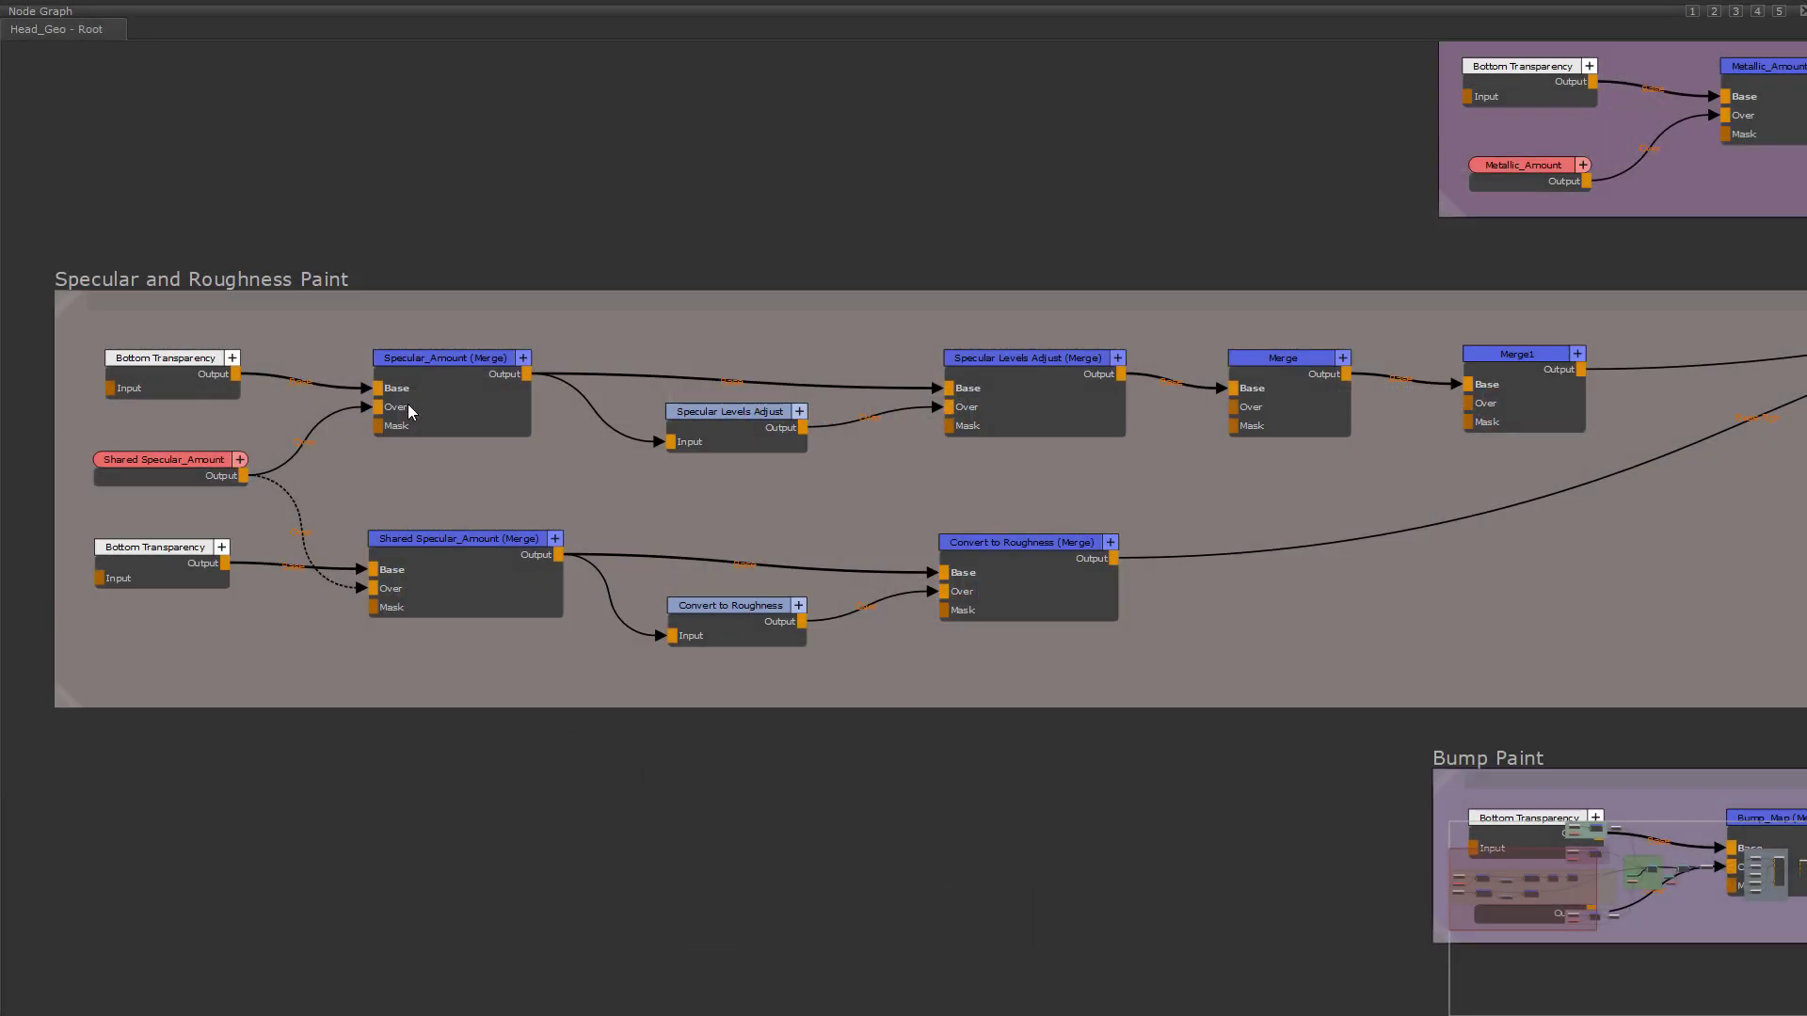
Jump through similar merge nodes from Specular_Amount (Merge) to Merge1 and back along the specular stream.
{"action": "left_click", "coordinate": [438, 382]}
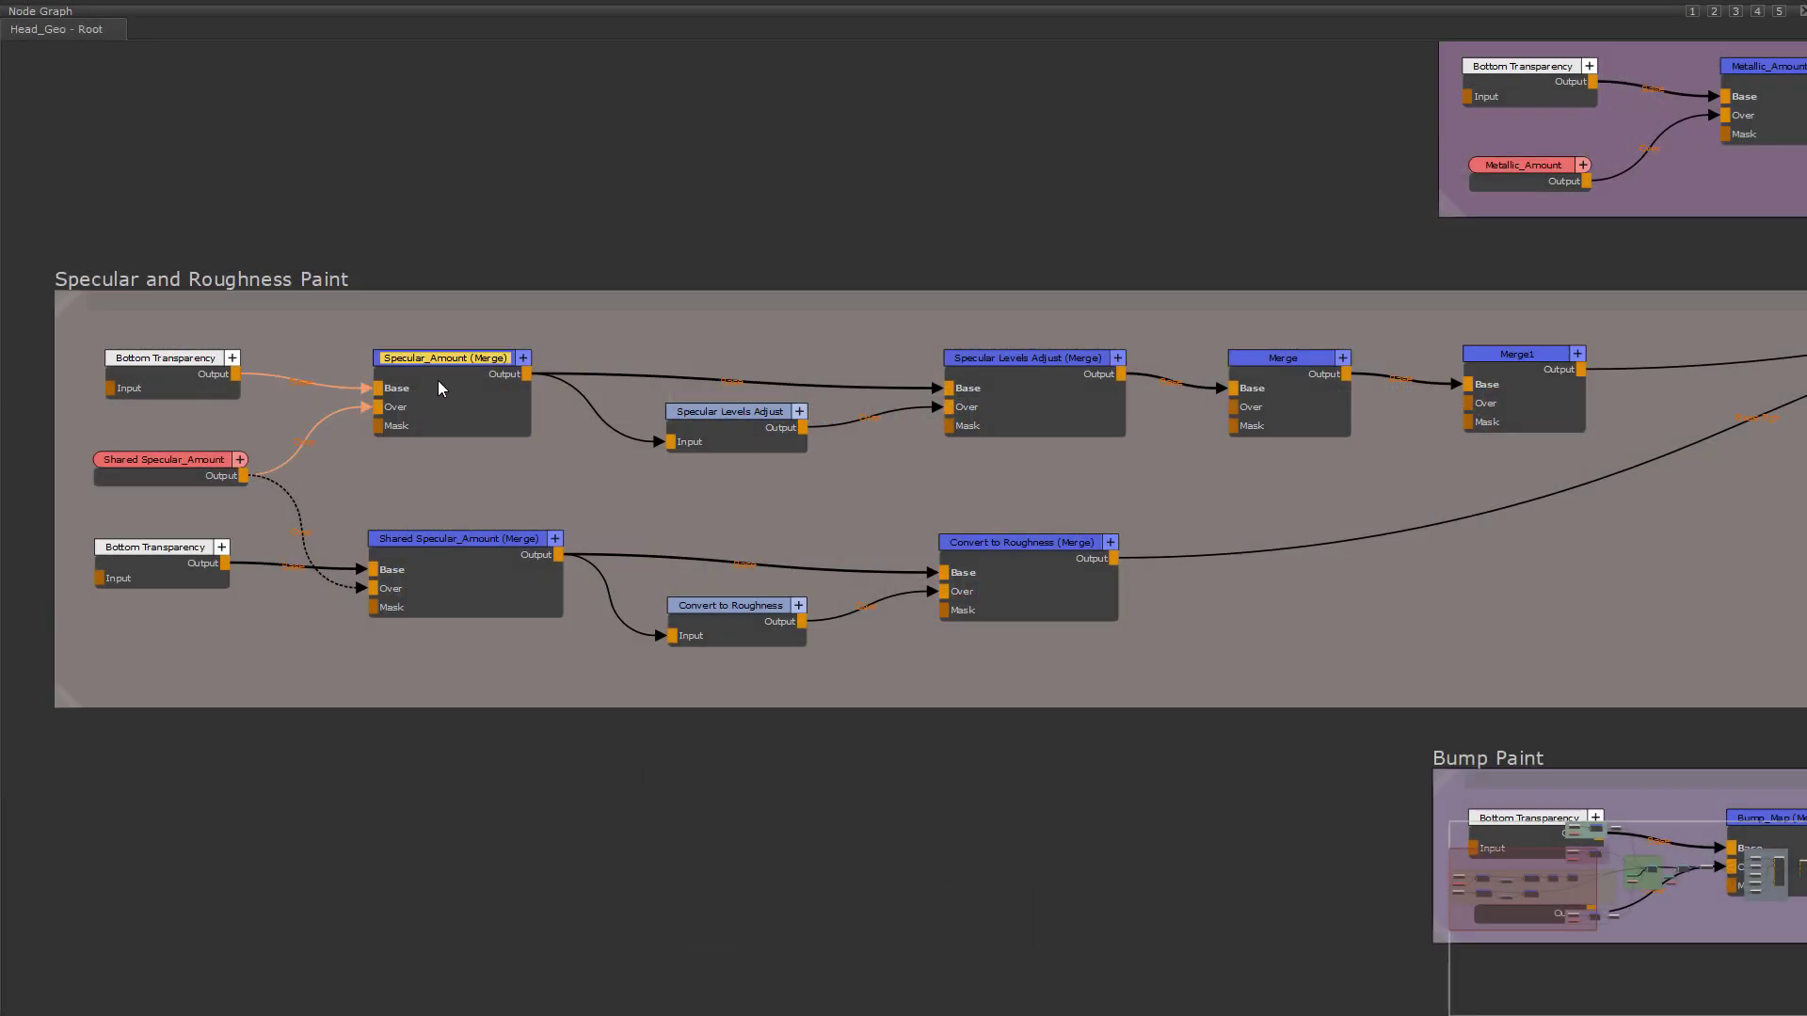
{"action": "key", "text": "Right"}
{"action": "key", "text": "Right"}
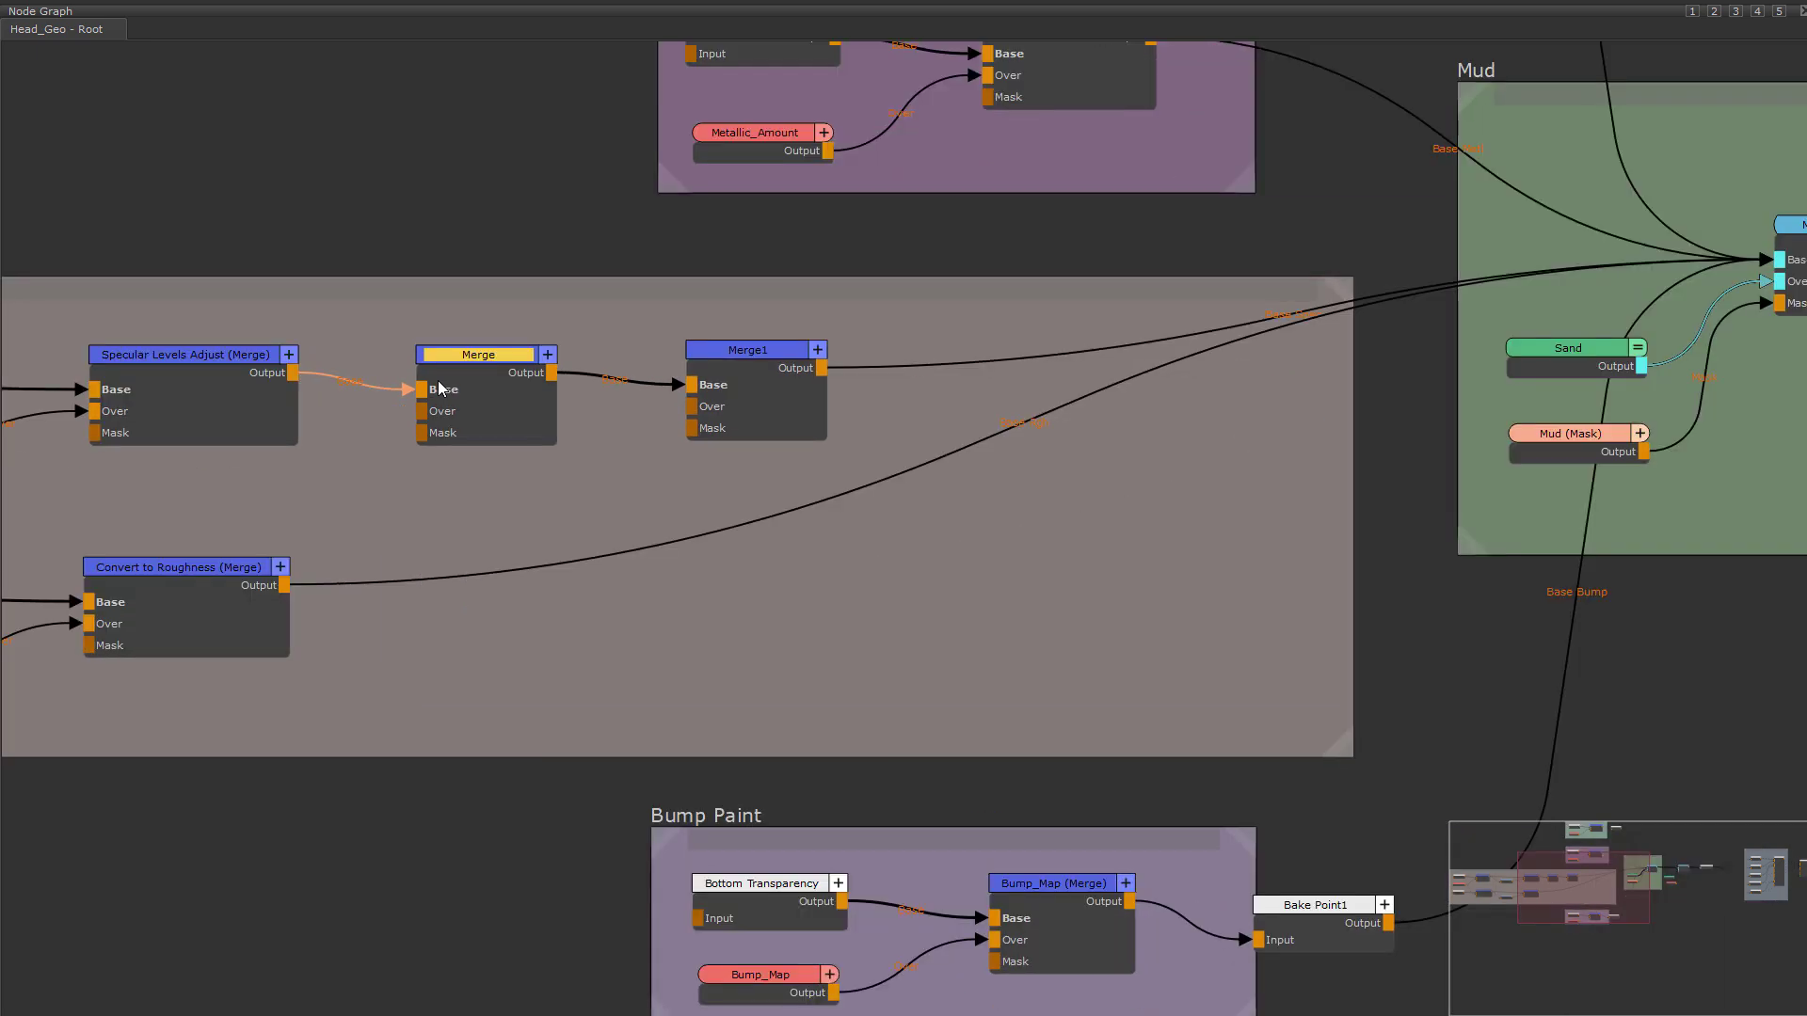
{"action": "key", "text": "Right"}
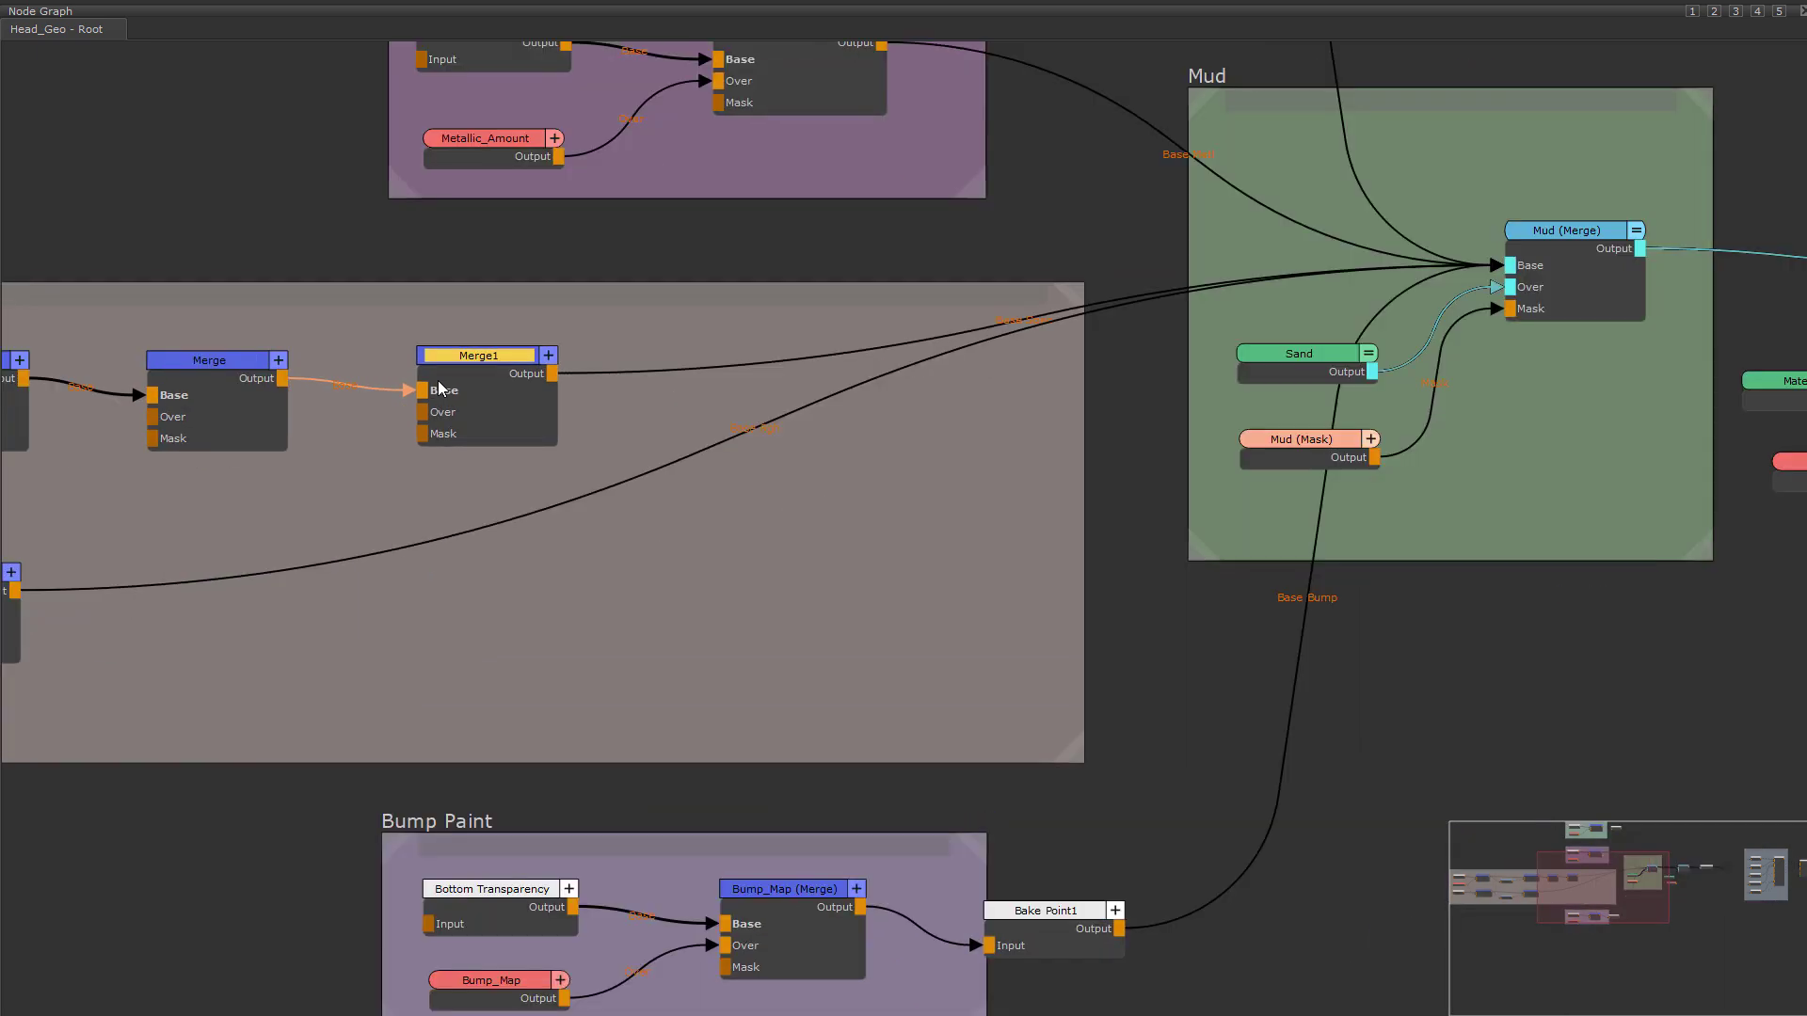
{"action": "key", "text": "Left"}
{"action": "key", "text": "Left"}
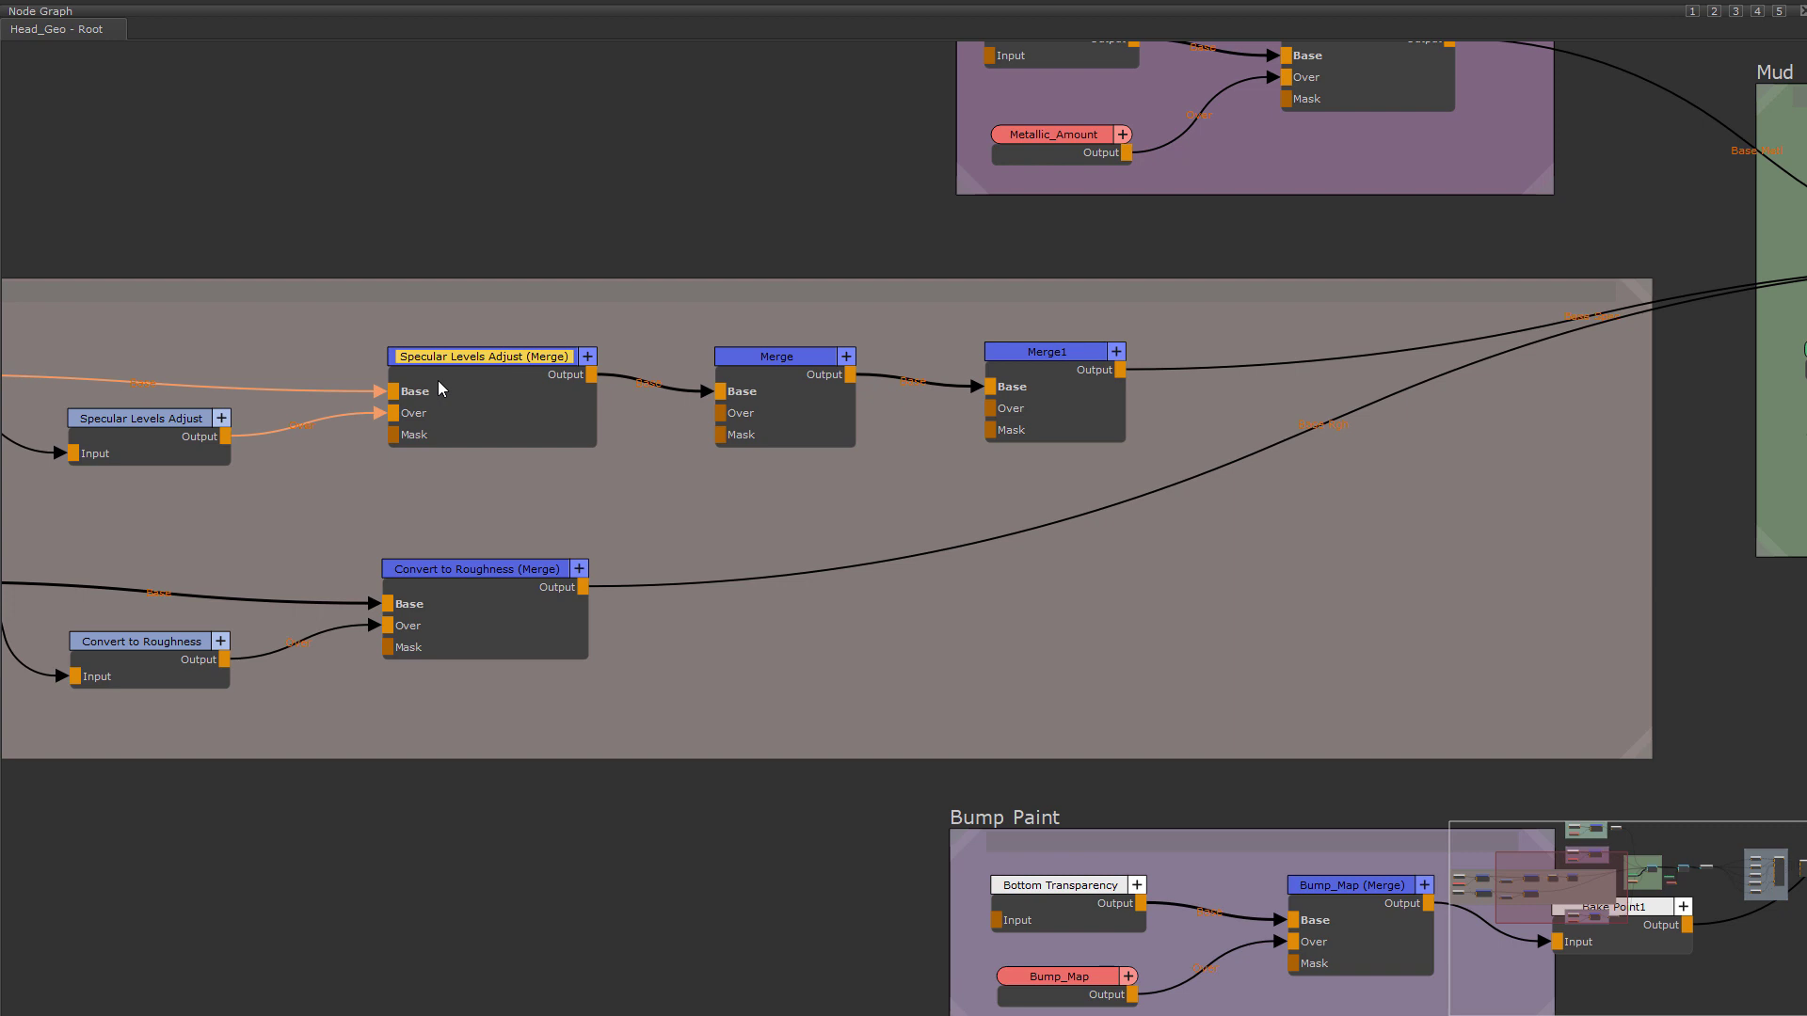
{"action": "key", "text": "Left"}
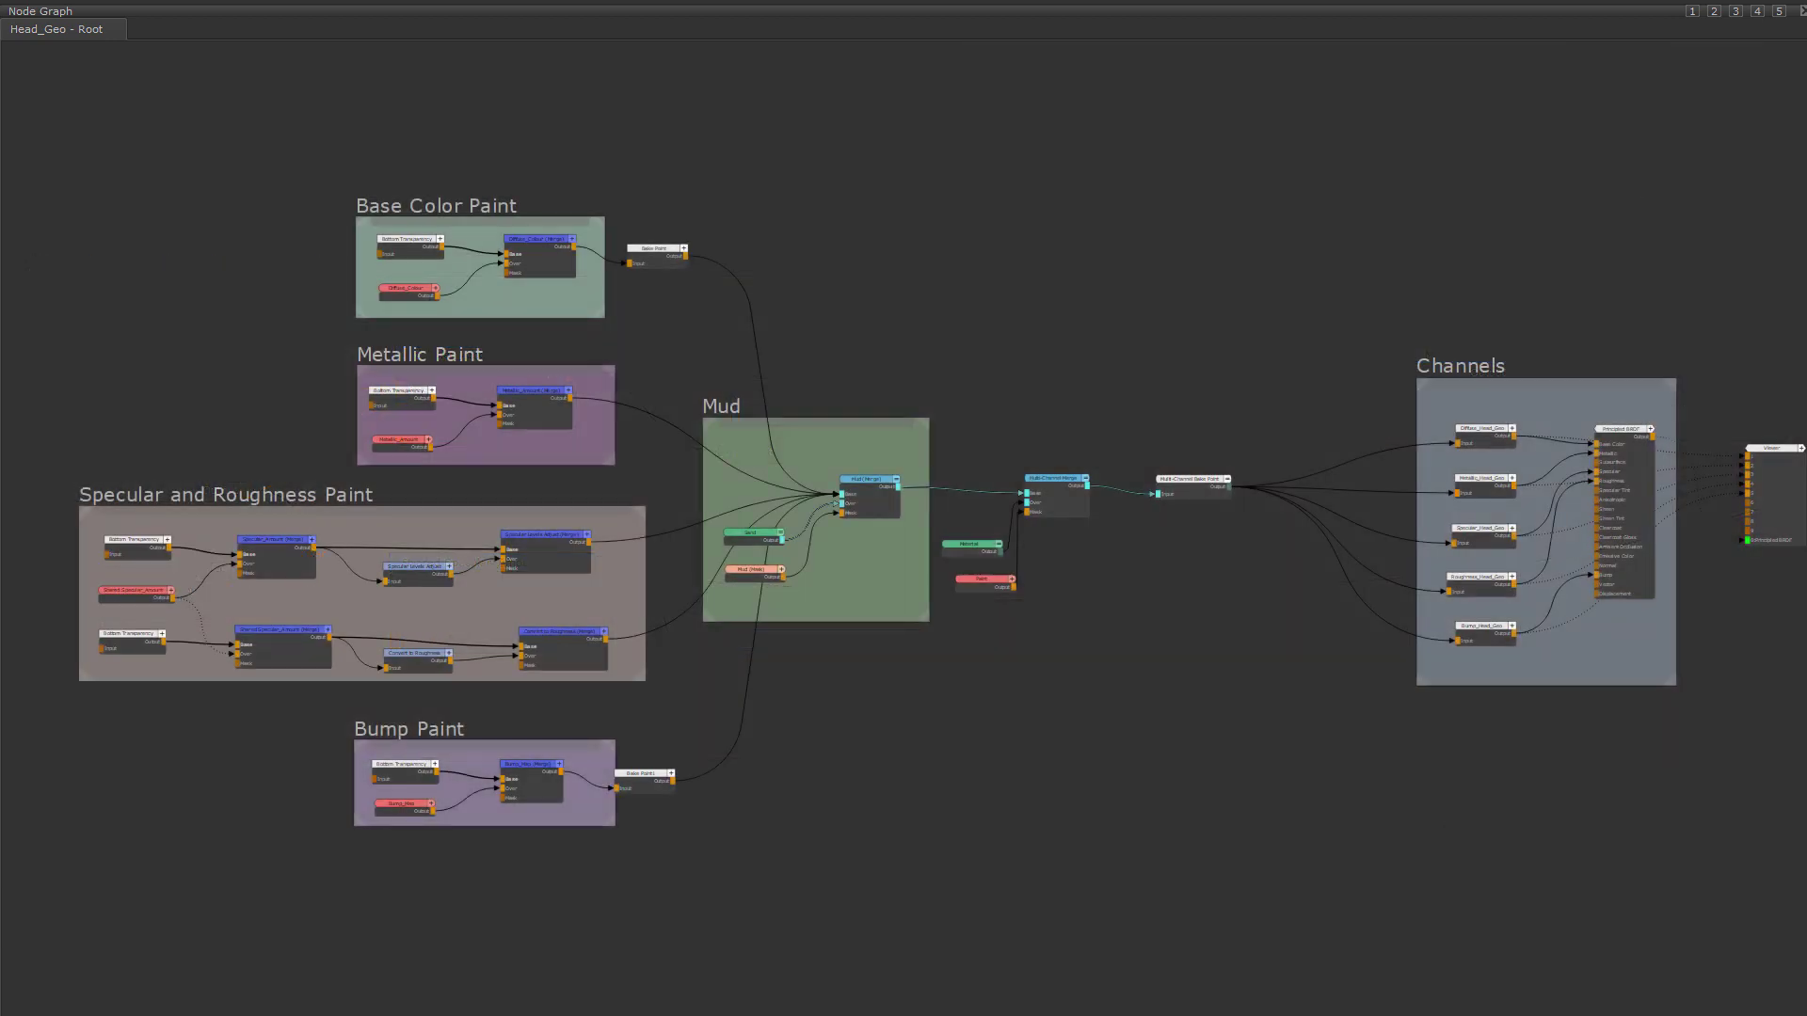
Select the whole stream upstream of the Diffuse_Head_Geo channel node.
{"action": "left_click", "coordinate": [1474, 434]}
{"action": "right_click", "coordinate": [798, 234]}
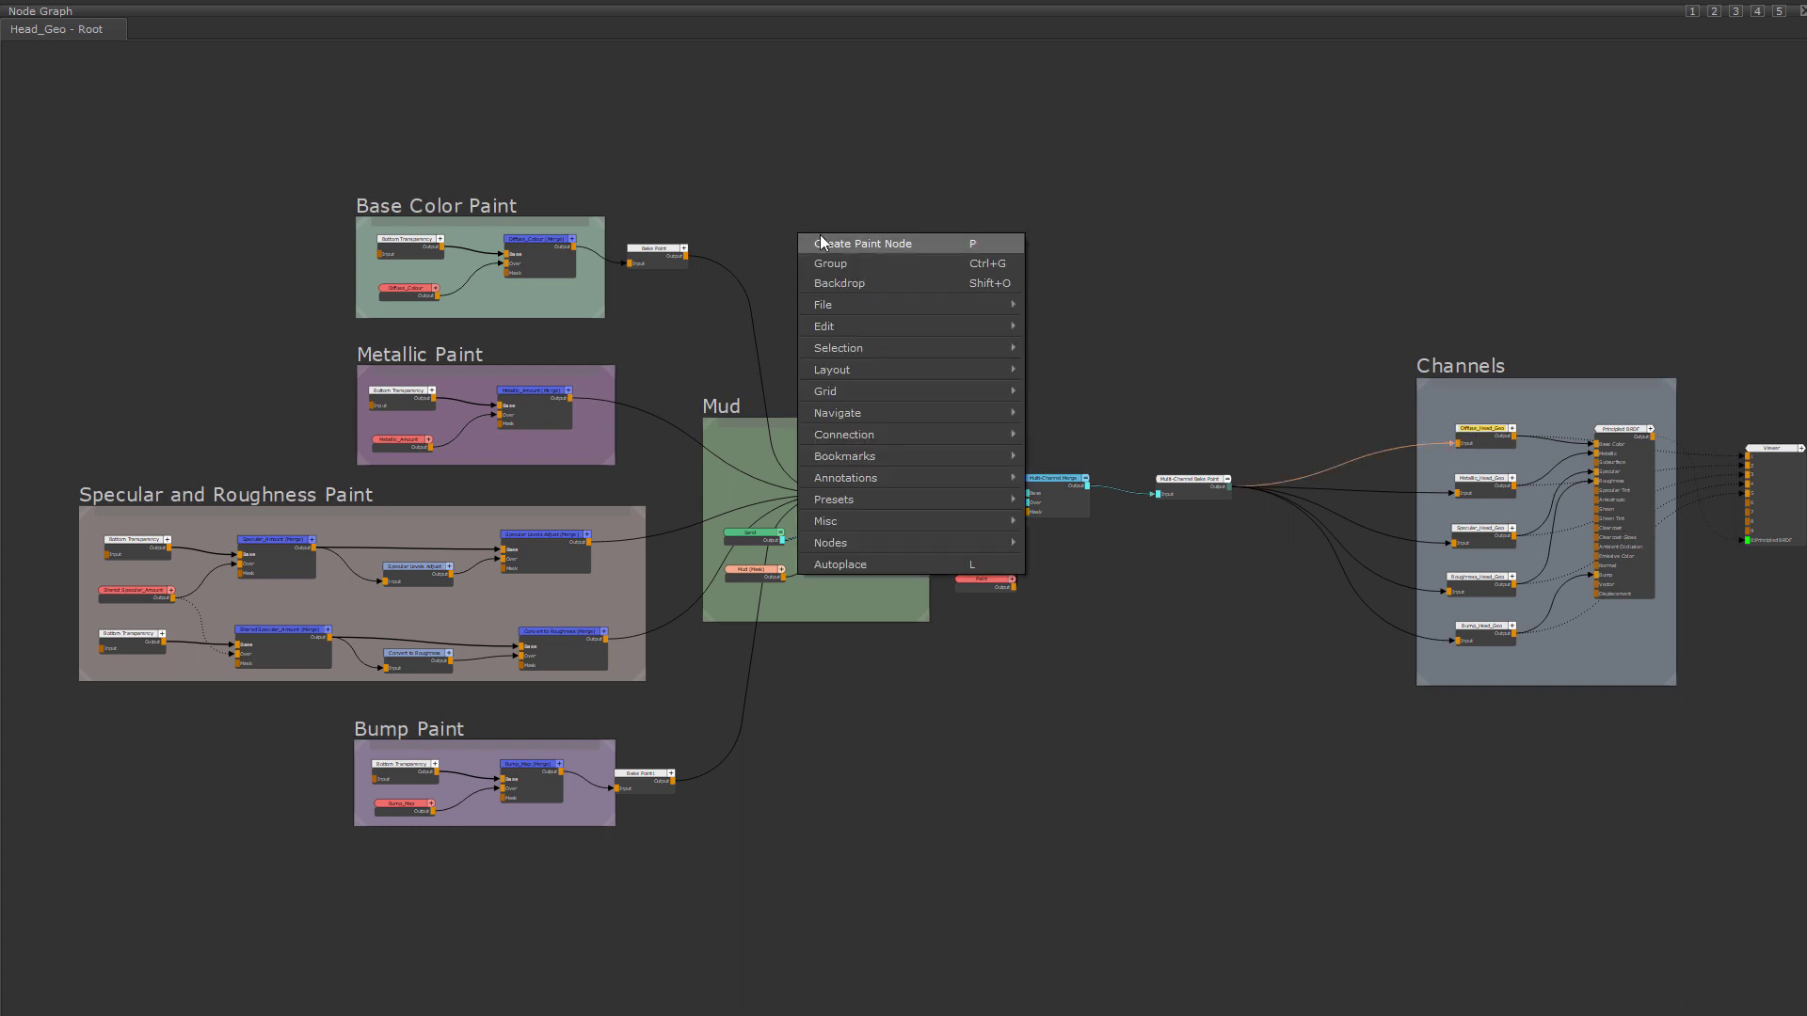
{"action": "mouse_move", "coordinate": [882, 347]}
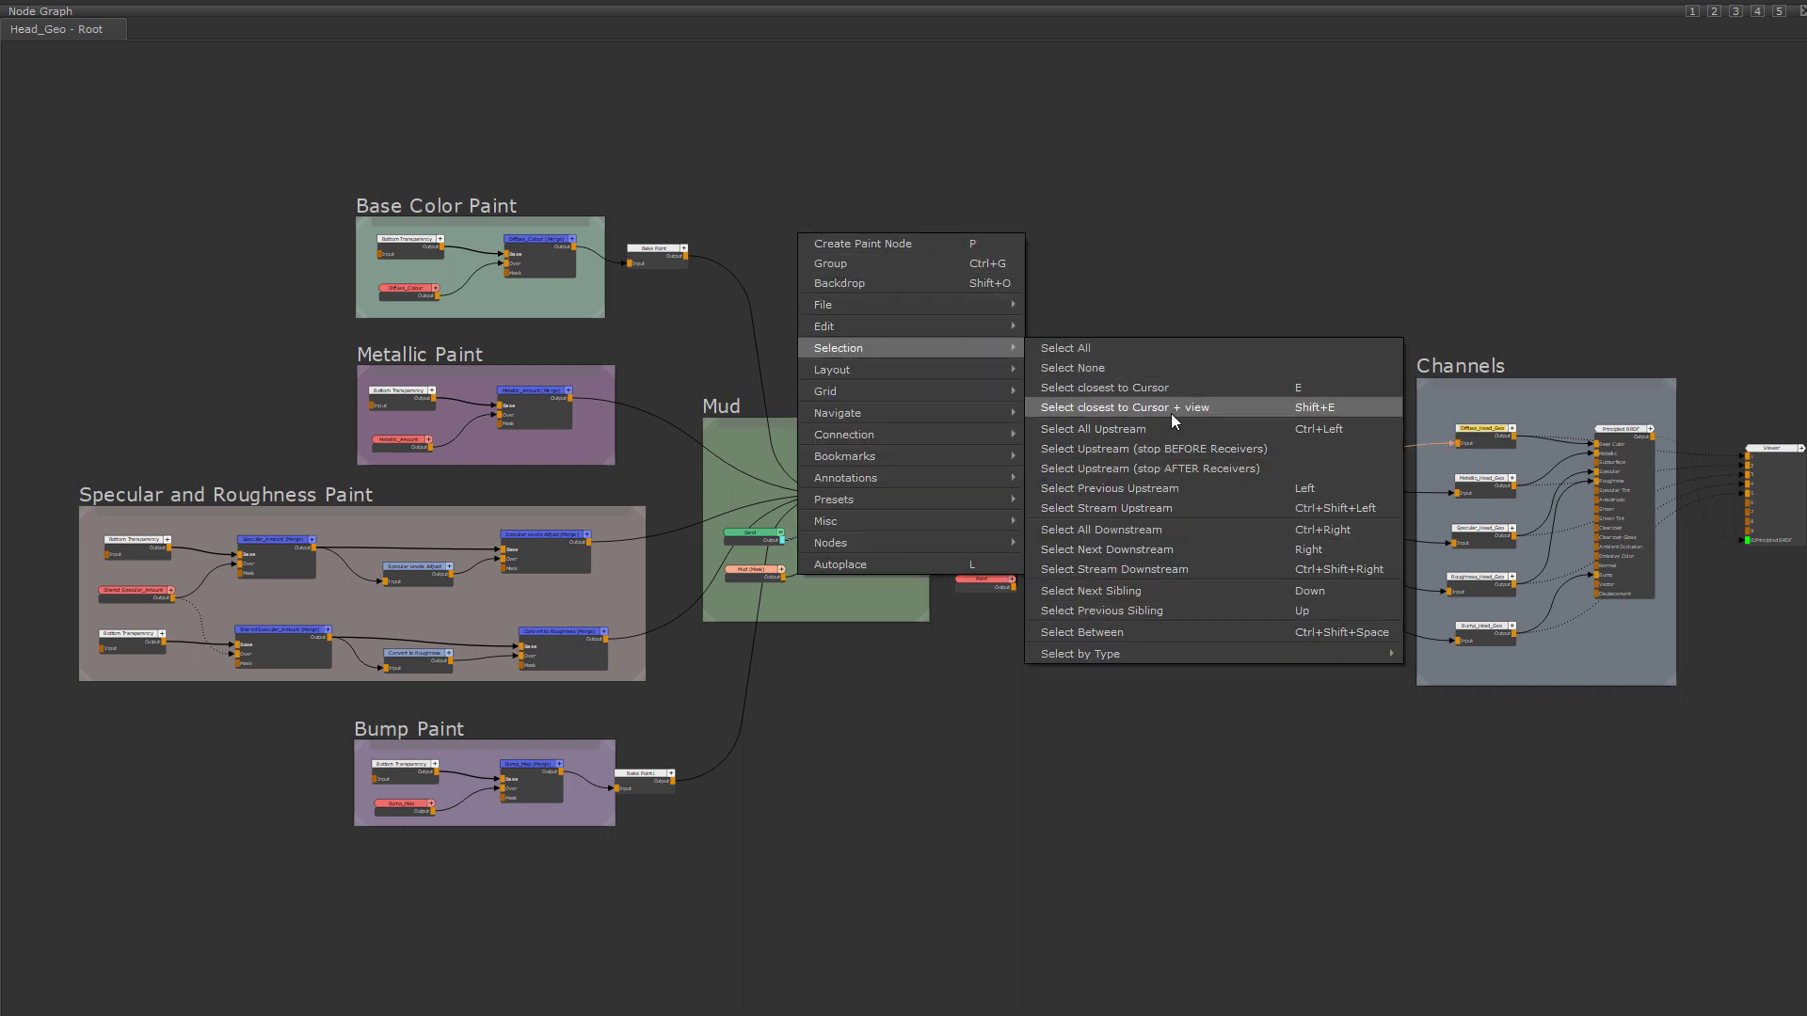
{"action": "left_click", "coordinate": [1138, 509]}
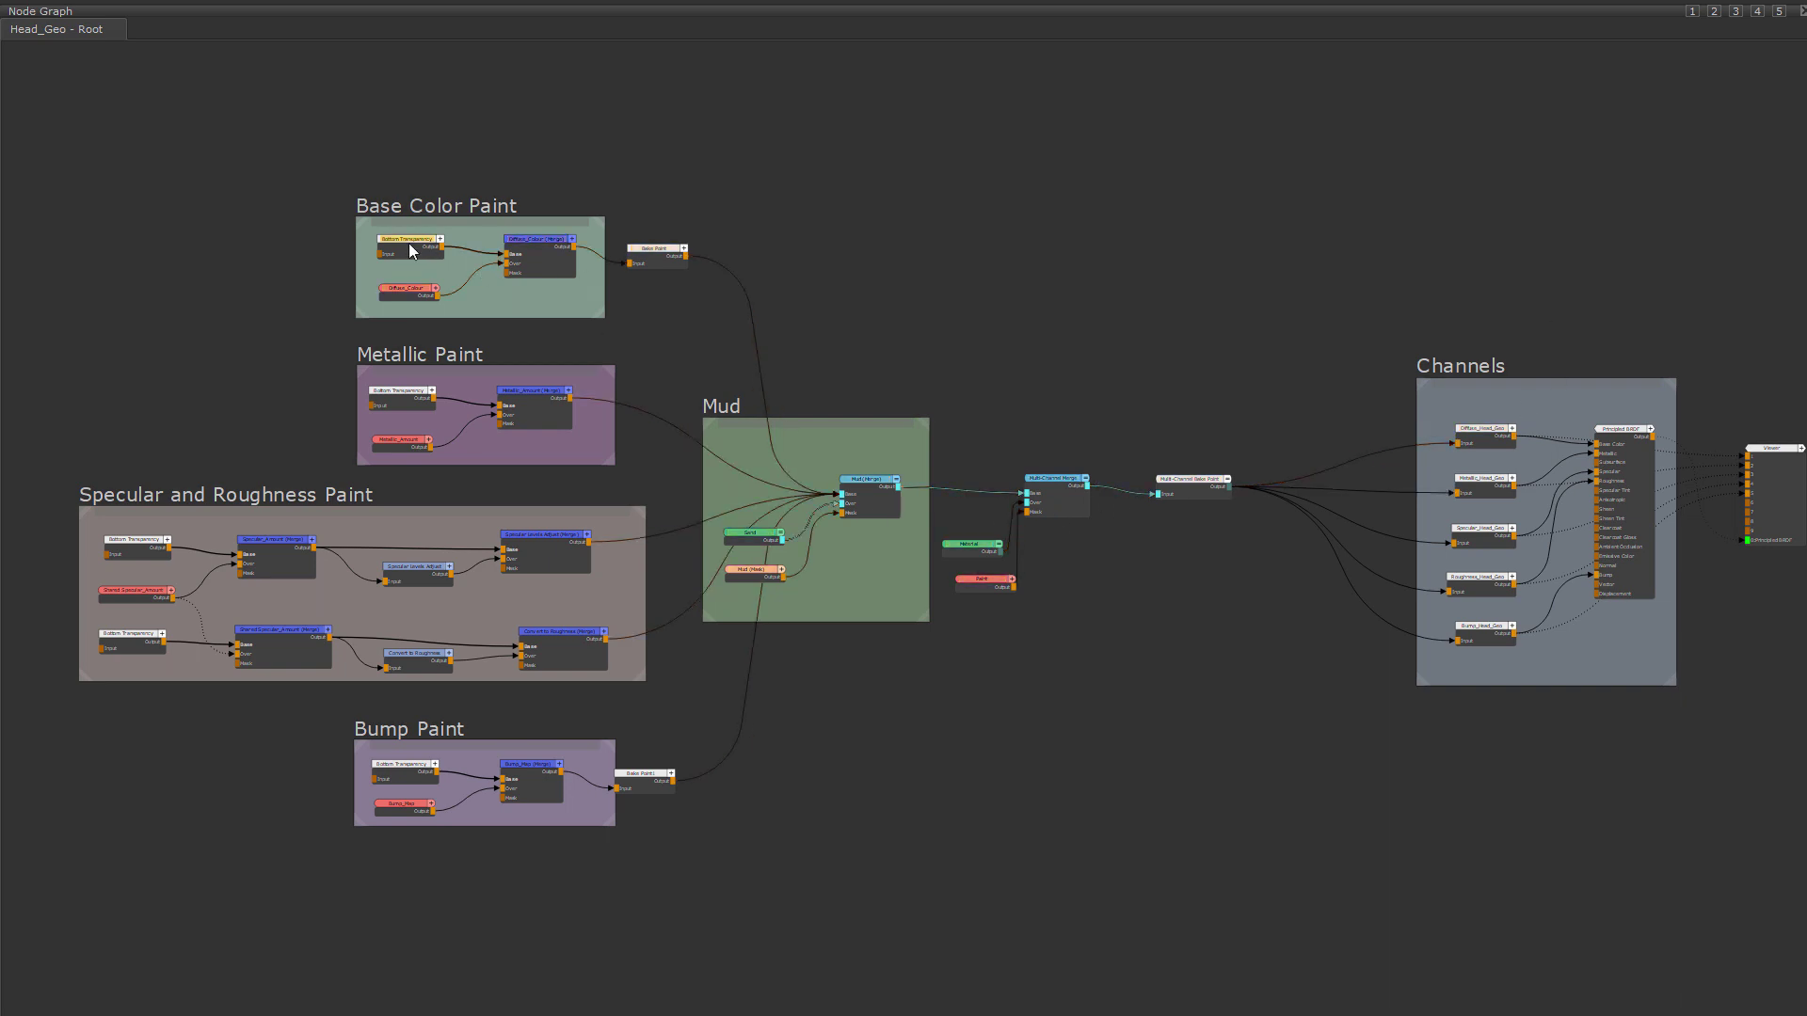
Select the whole stream downstream of the Bottom Transparency node in the Base Color Paint group.
{"action": "right_click", "coordinate": [408, 243]}
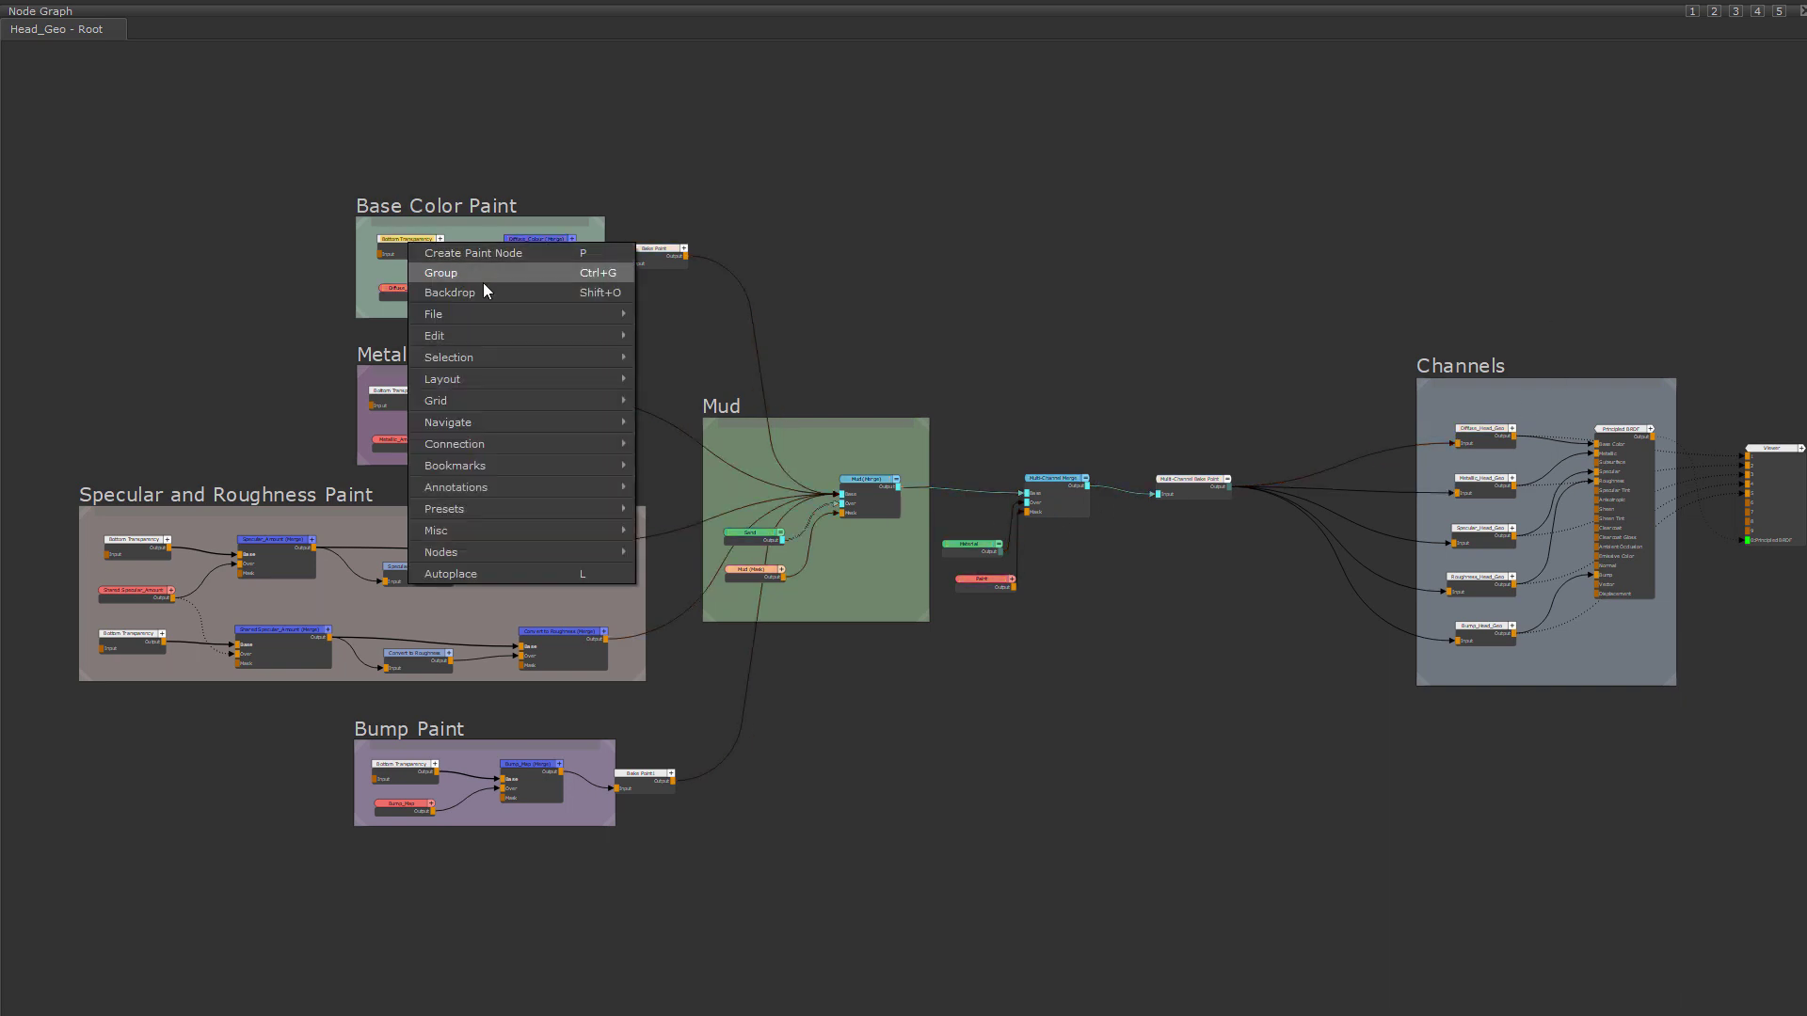
{"action": "mouse_move", "coordinate": [483, 357]}
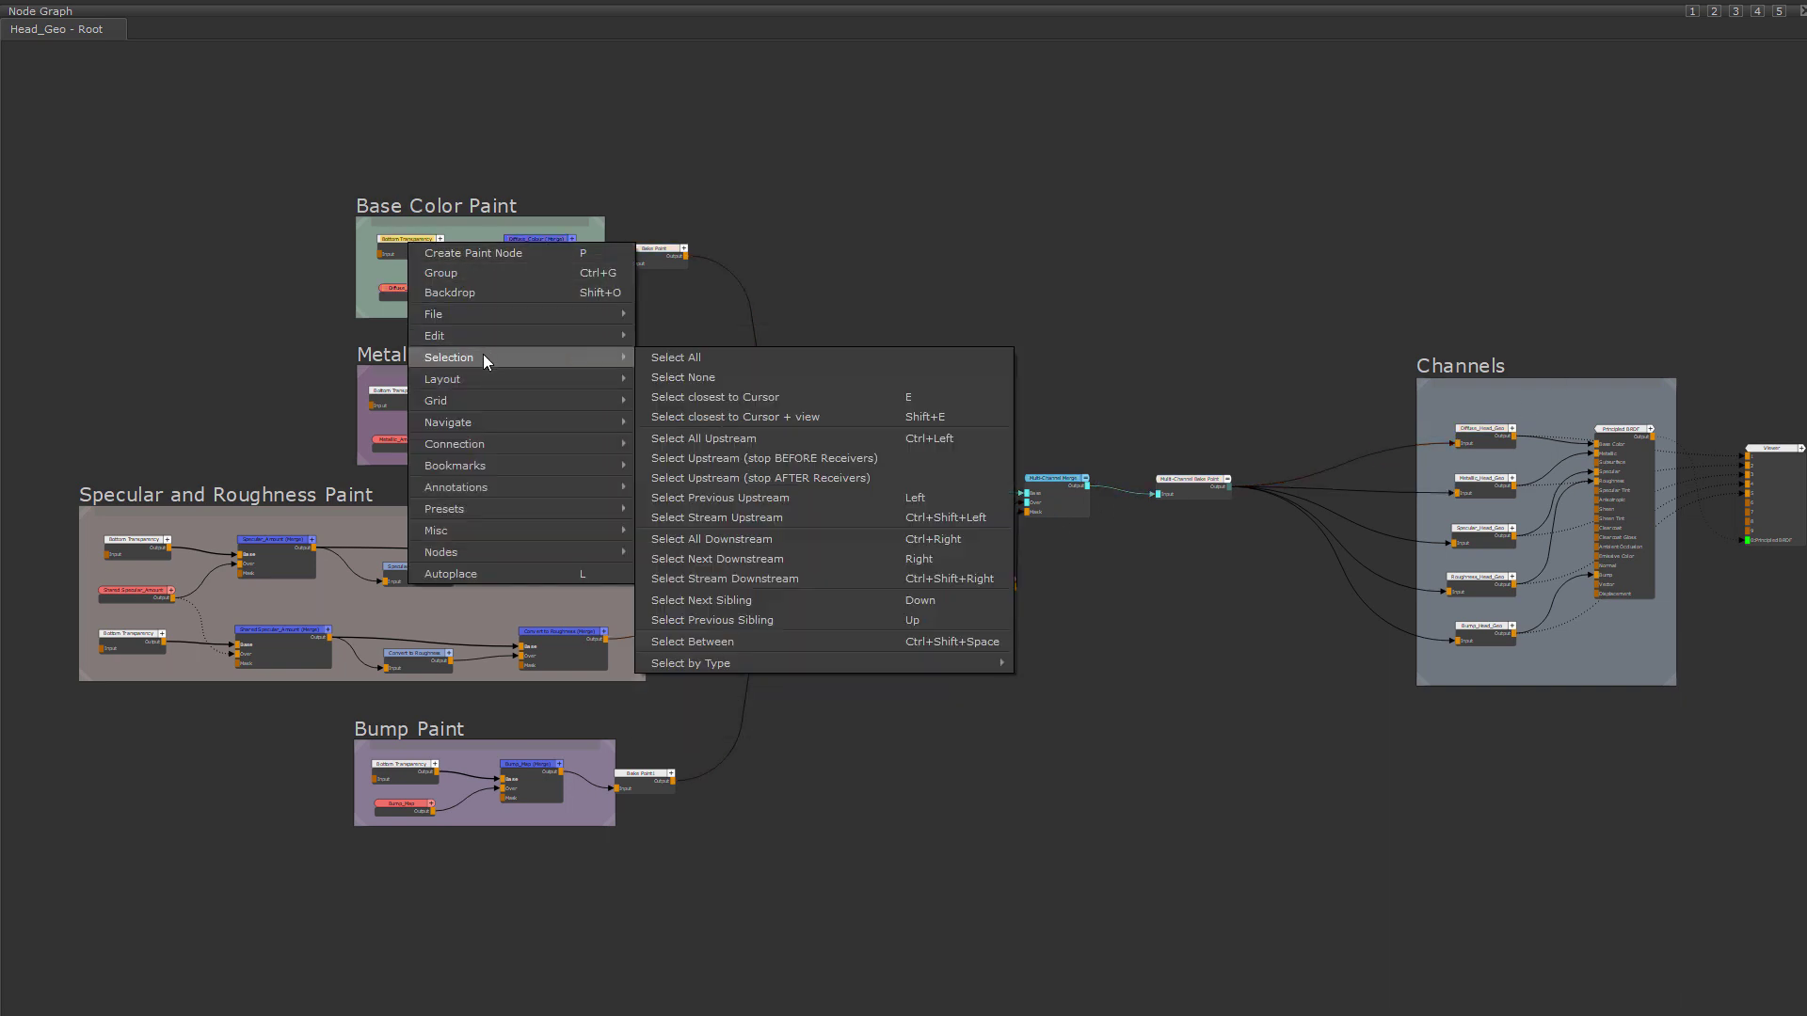
{"action": "left_click", "coordinate": [775, 579]}
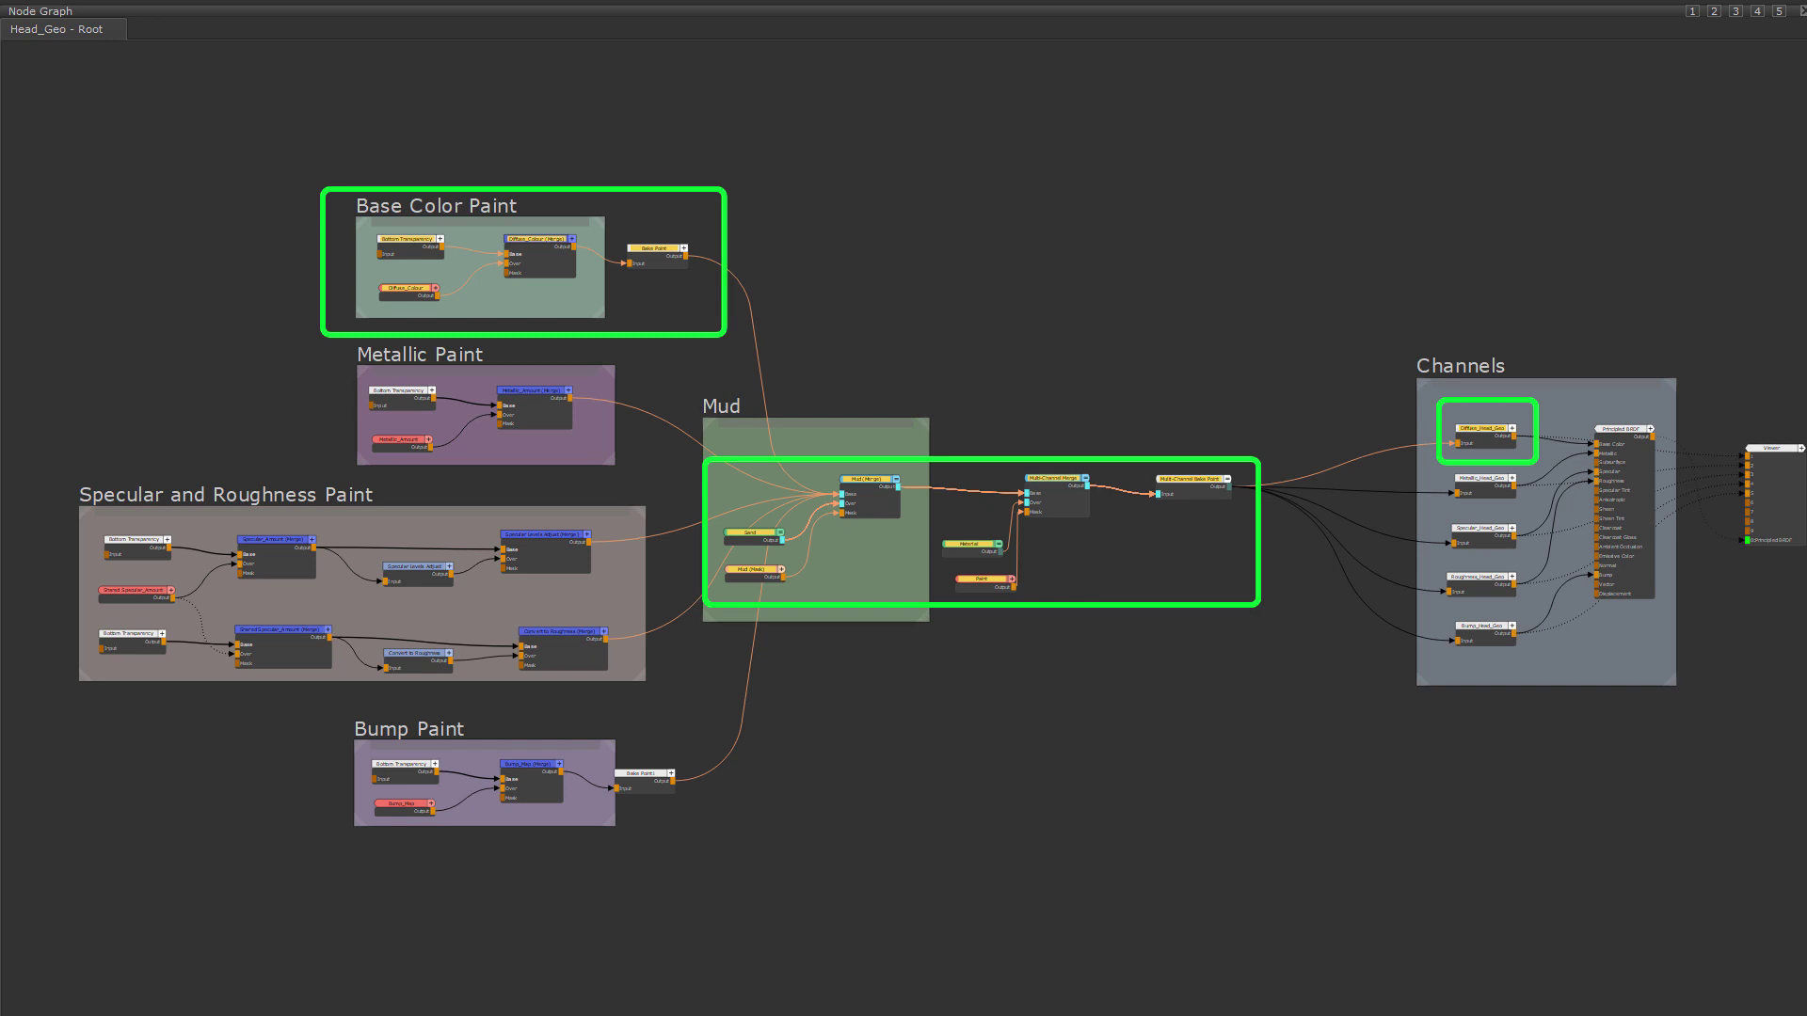
{"action": "right_click", "coordinate": [408, 245]}
{"action": "mouse_move", "coordinate": [486, 355]}
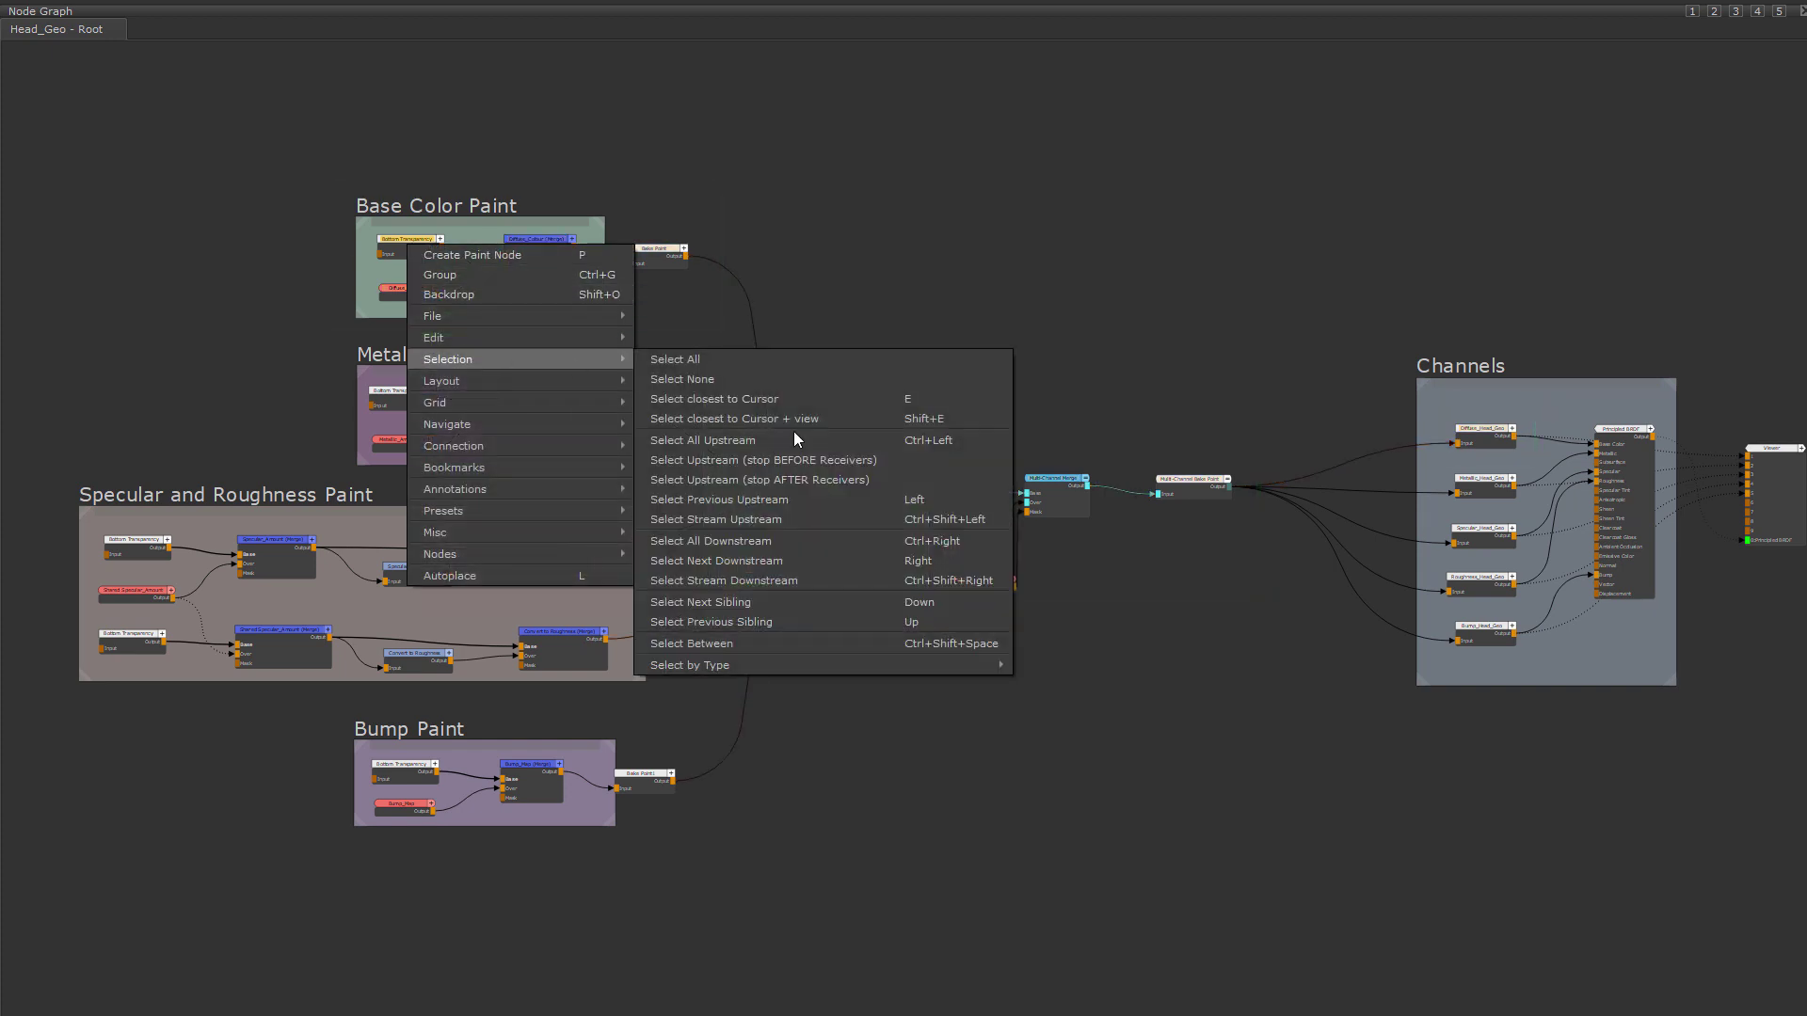
{"action": "left_click", "coordinate": [793, 579]}
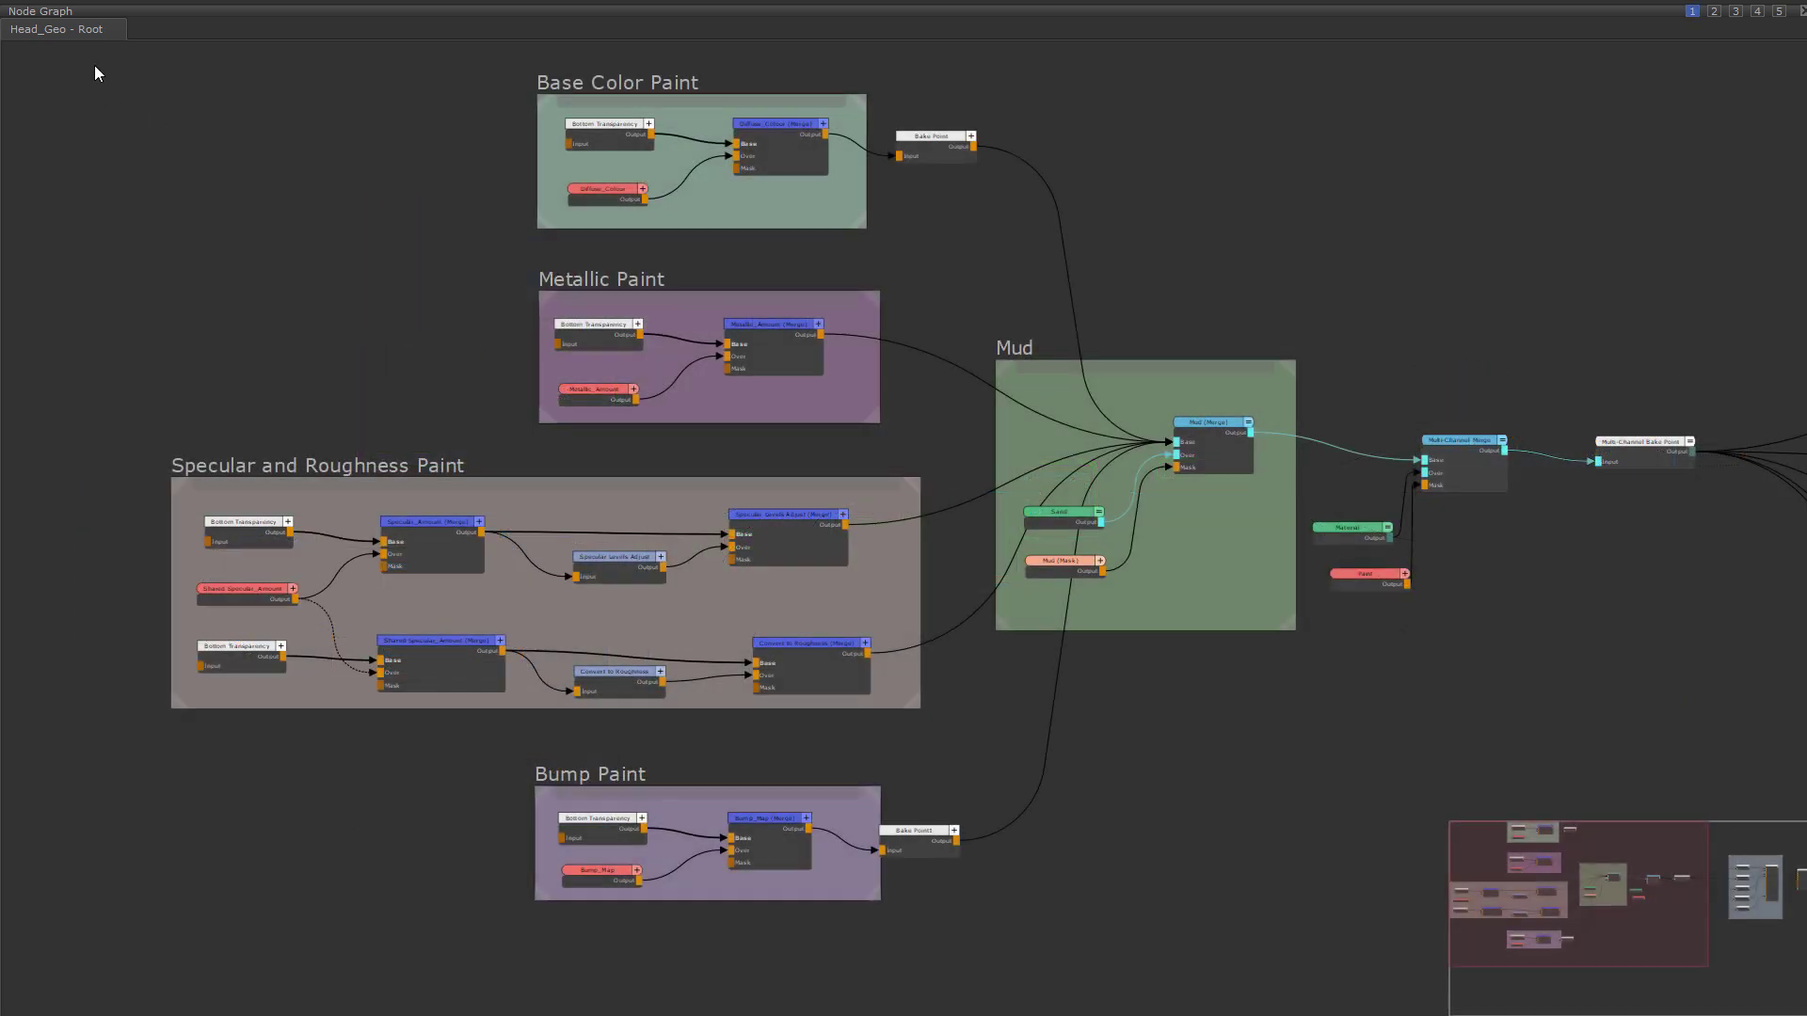
Box-select the nodes of the paint groups and shift the Mud (Merge) node slightly down within its backdrop.
{"action": "mouse_move", "coordinate": [94, 64]}
{"action": "left_mouse_down"}
{"action": "mouse_move", "coordinate": [256, 499]}
{"action": "mouse_move", "coordinate": [830, 904]}
{"action": "mouse_move", "coordinate": [951, 935]}
{"action": "left_mouse_up"}
{"action": "mouse_move", "coordinate": [1214, 456]}
{"action": "left_mouse_down"}
{"action": "mouse_move", "coordinate": [1202, 258]}
{"action": "mouse_move", "coordinate": [1224, 476]}
{"action": "left_mouse_up"}
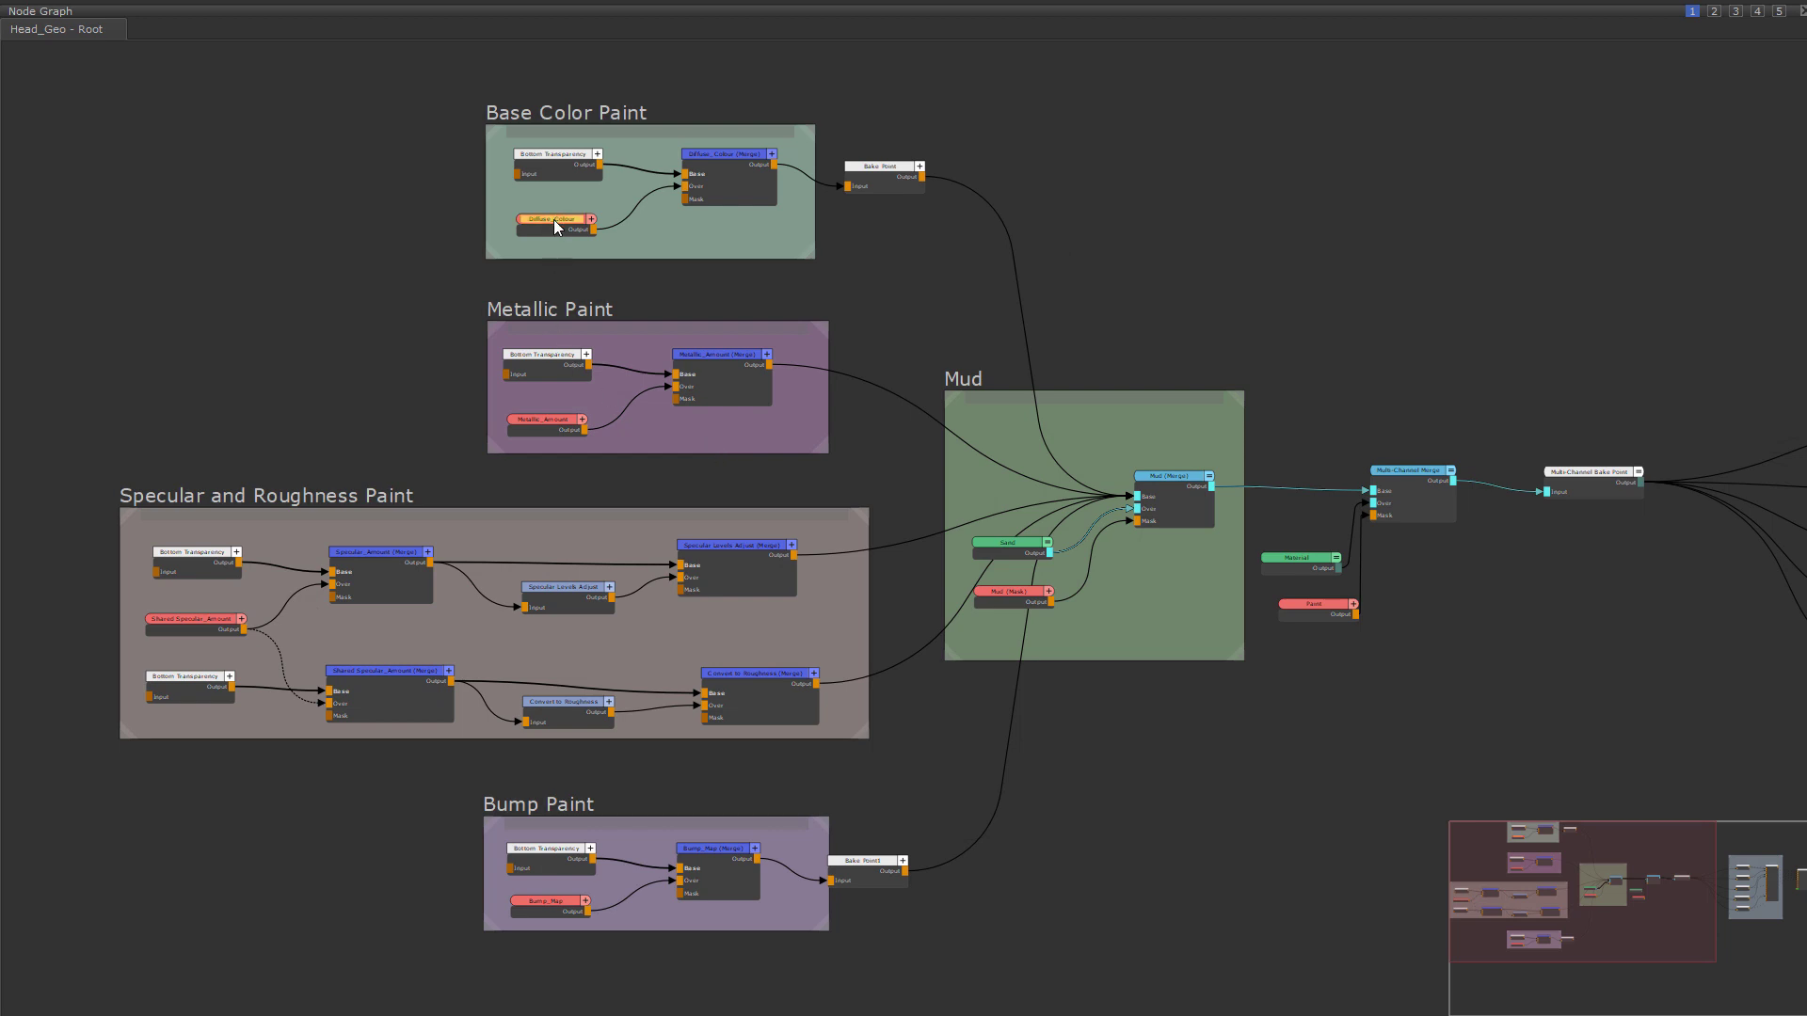
Step from the Diffuse_Colour node to the downstream Paint node and on to the Bump_Map paint node.
{"action": "key", "text": "1"}
{"action": "key", "text": "Right"}
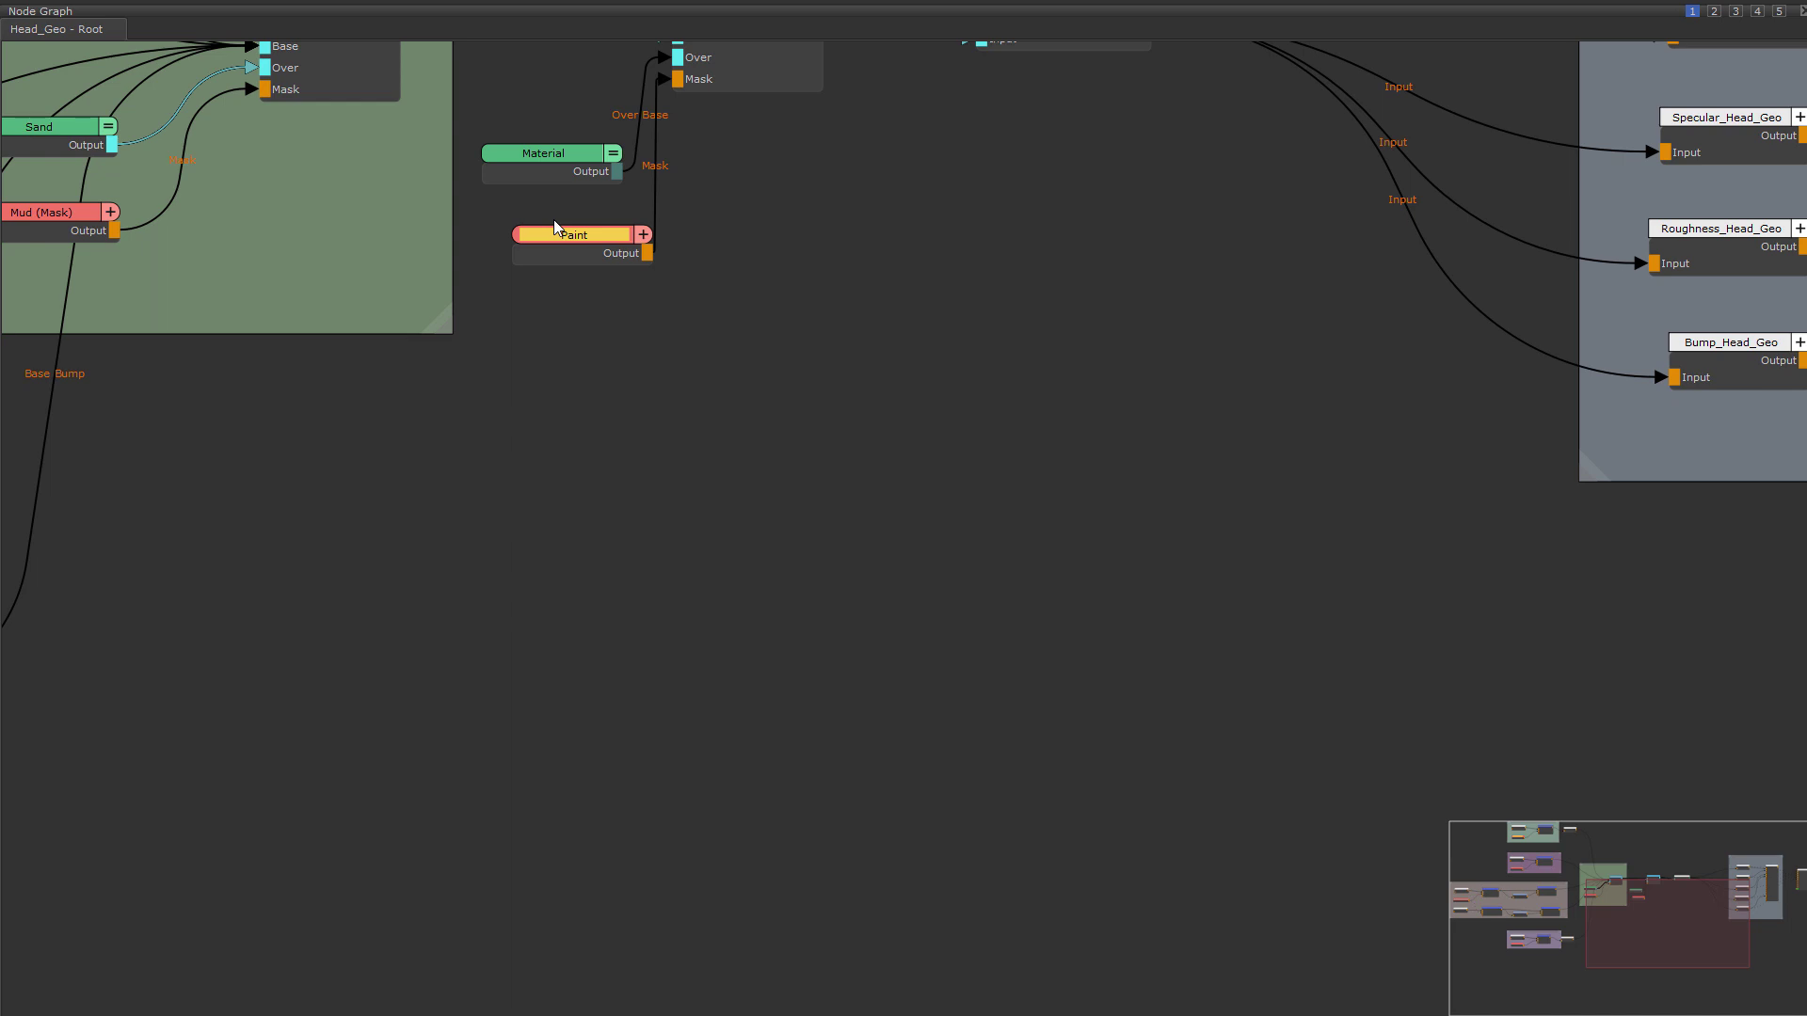
{"action": "key", "text": "Left"}
{"action": "key", "text": "Down"}
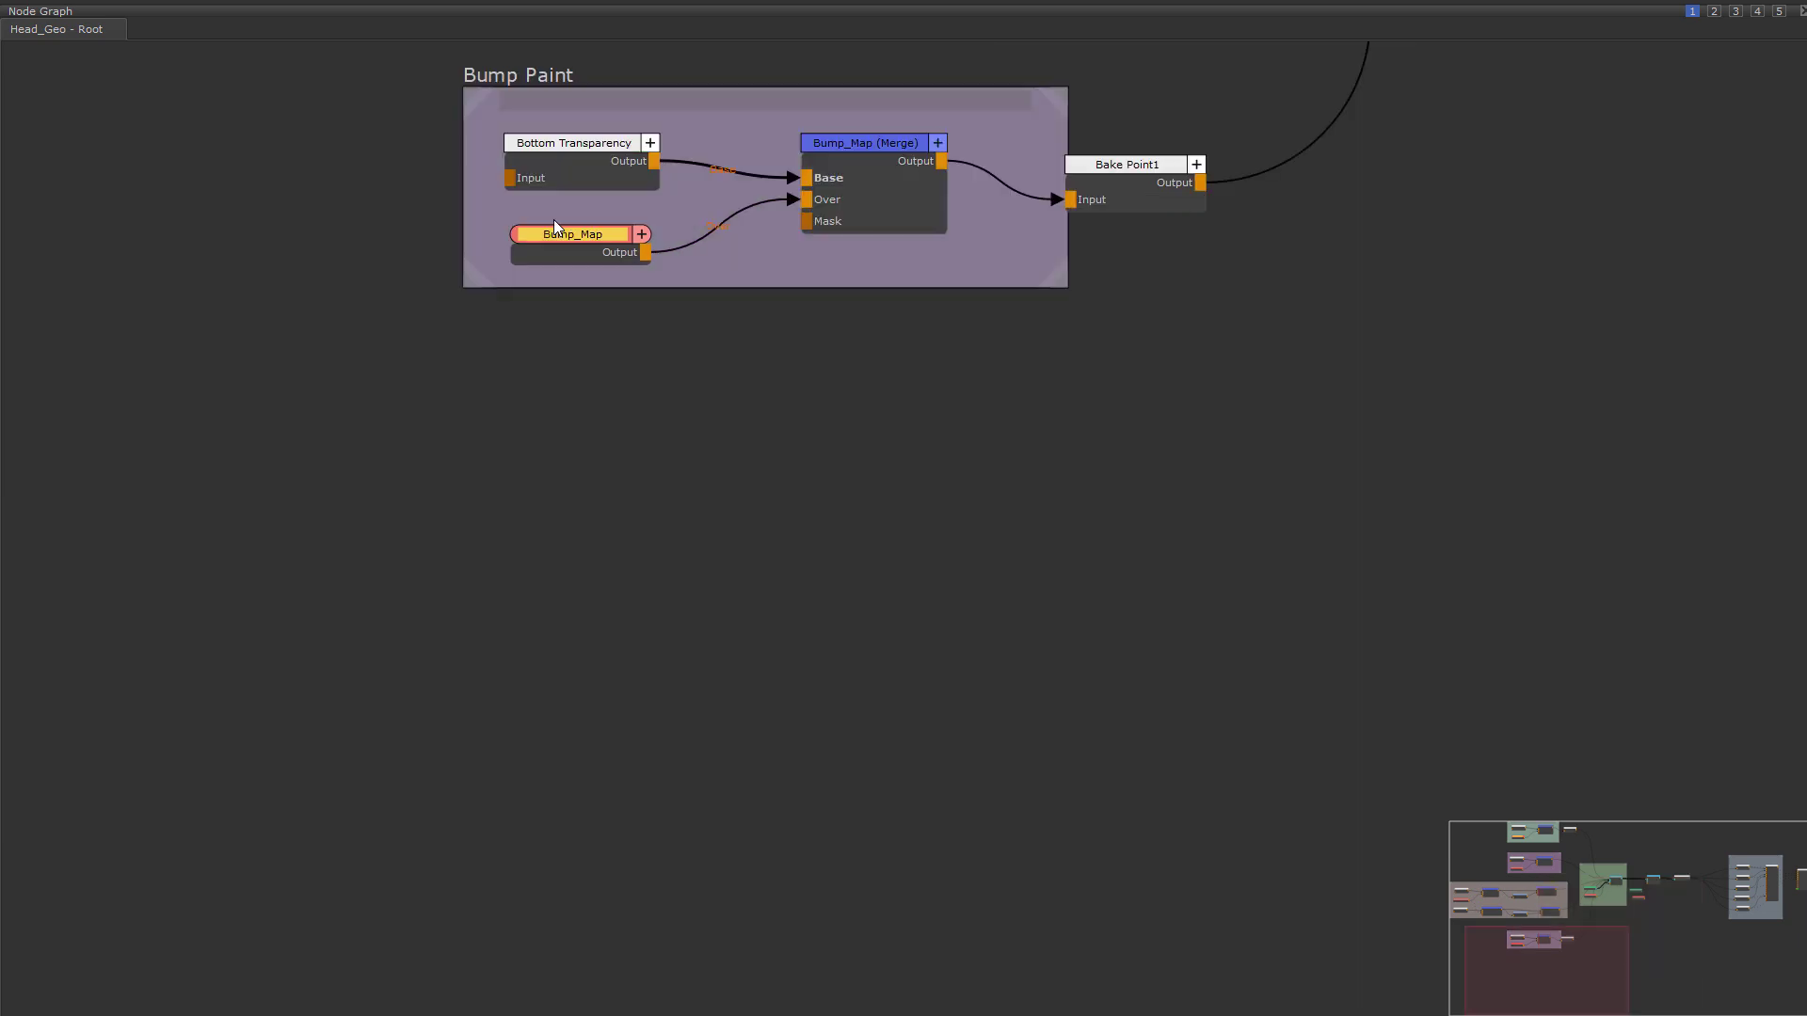
Select the Mud (Merge), Multi-Channel Merge and Multi-Channel Bake Point nodes together and move them slightly upward.
{"action": "scroll", "coordinate": [369, 401], "scroll_direction": "down", "scroll_amount": 3}
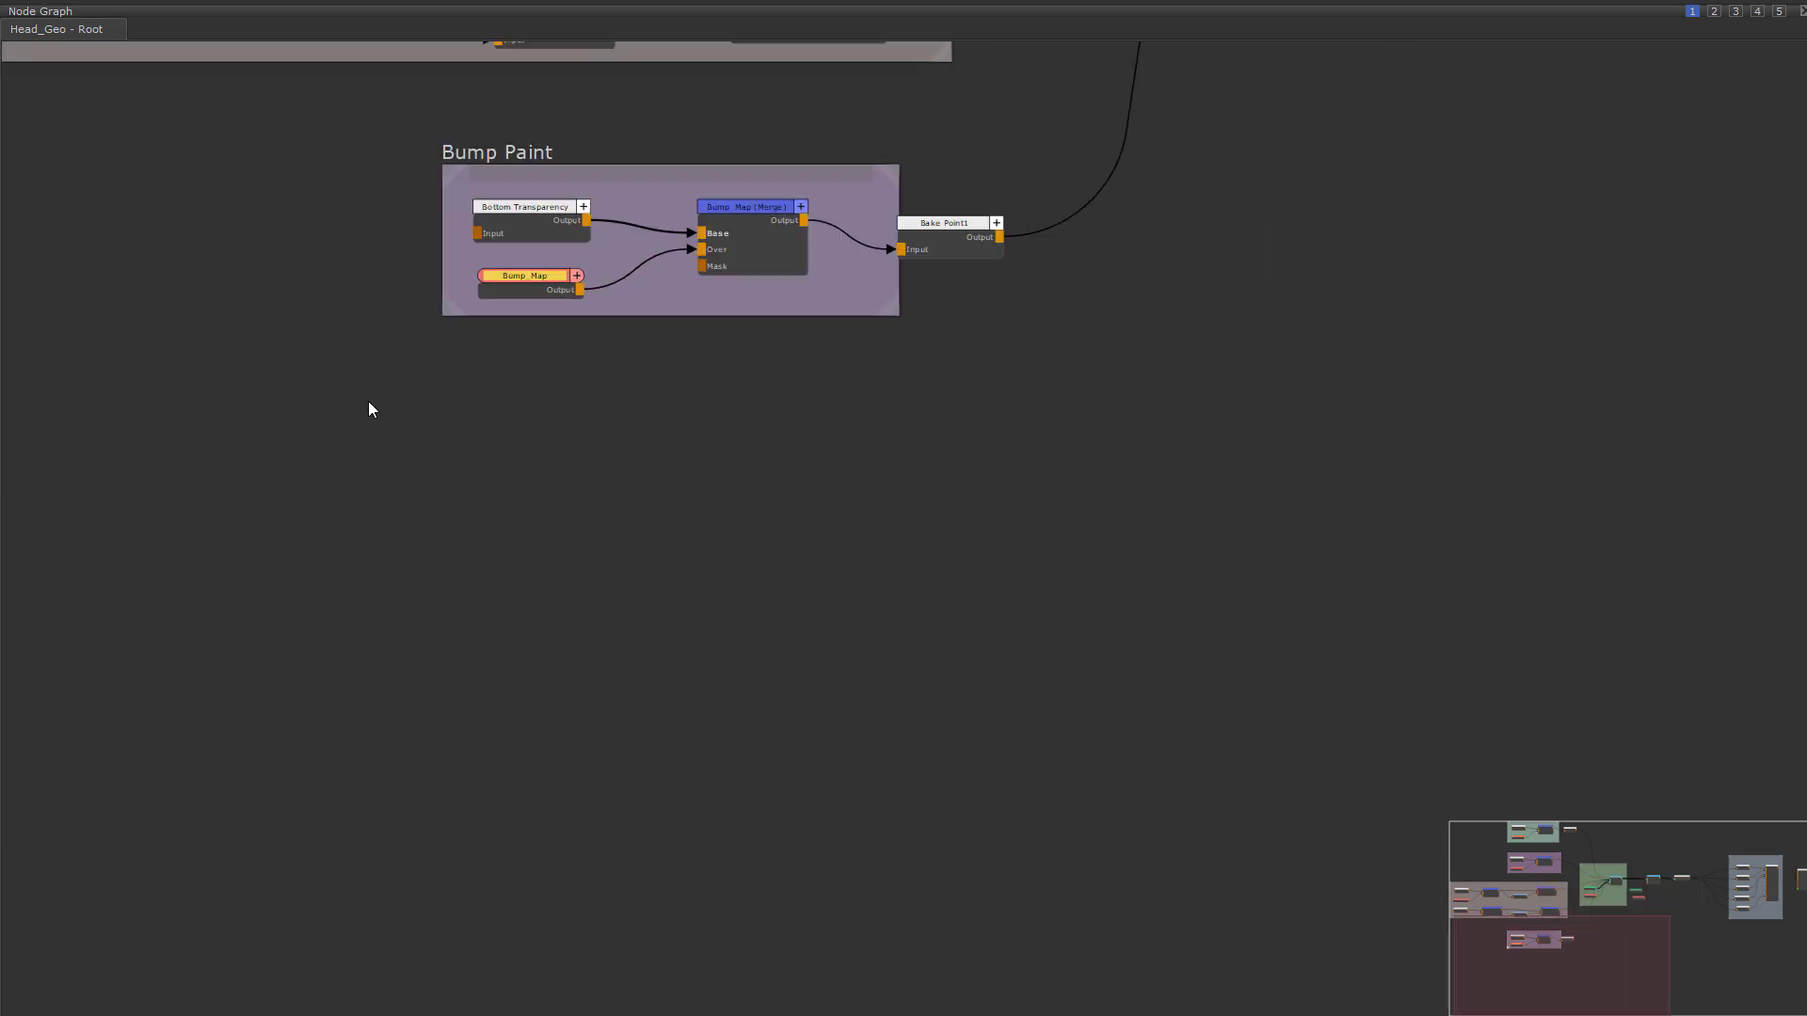
{"action": "middle_click_drag", "start_coordinate": [367, 396], "coordinate": [566, 878]}
{"action": "scroll", "coordinate": [552, 856], "scroll_direction": "down", "scroll_amount": 2}
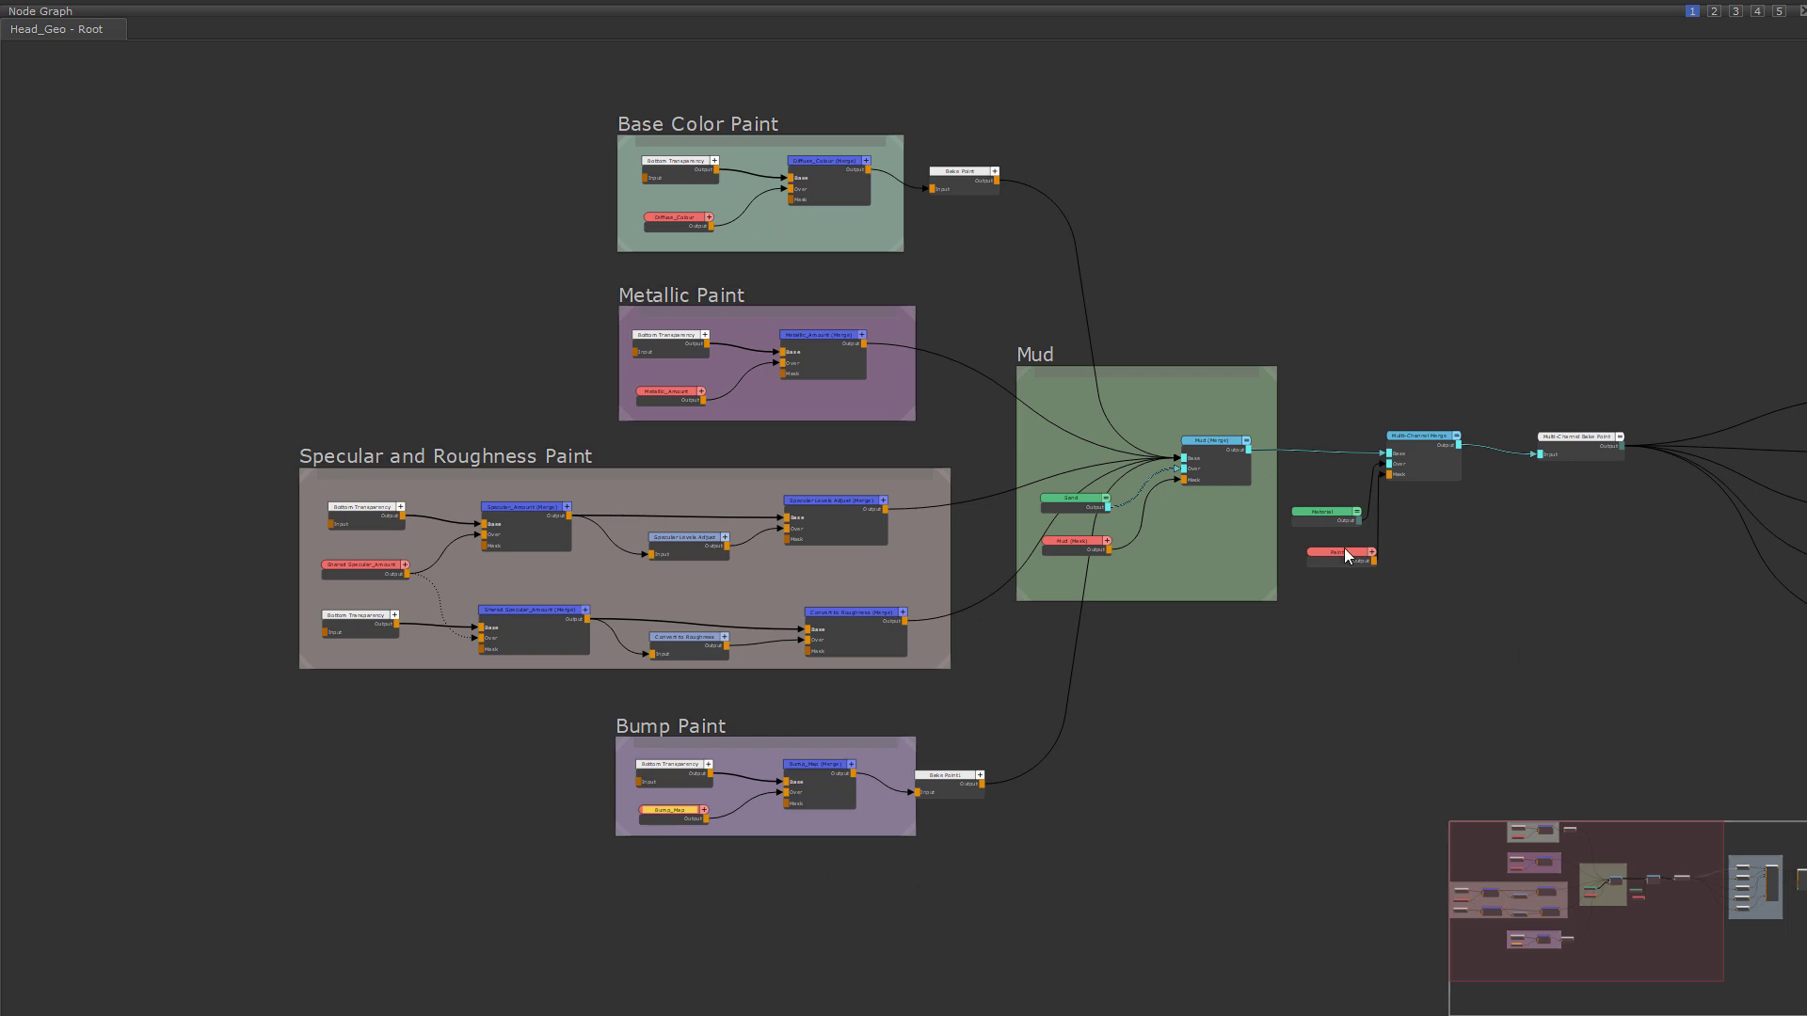
{"action": "left_click", "coordinate": [1222, 480]}
{"action": "left_click", "coordinate": [1434, 461], "text": "shift"}
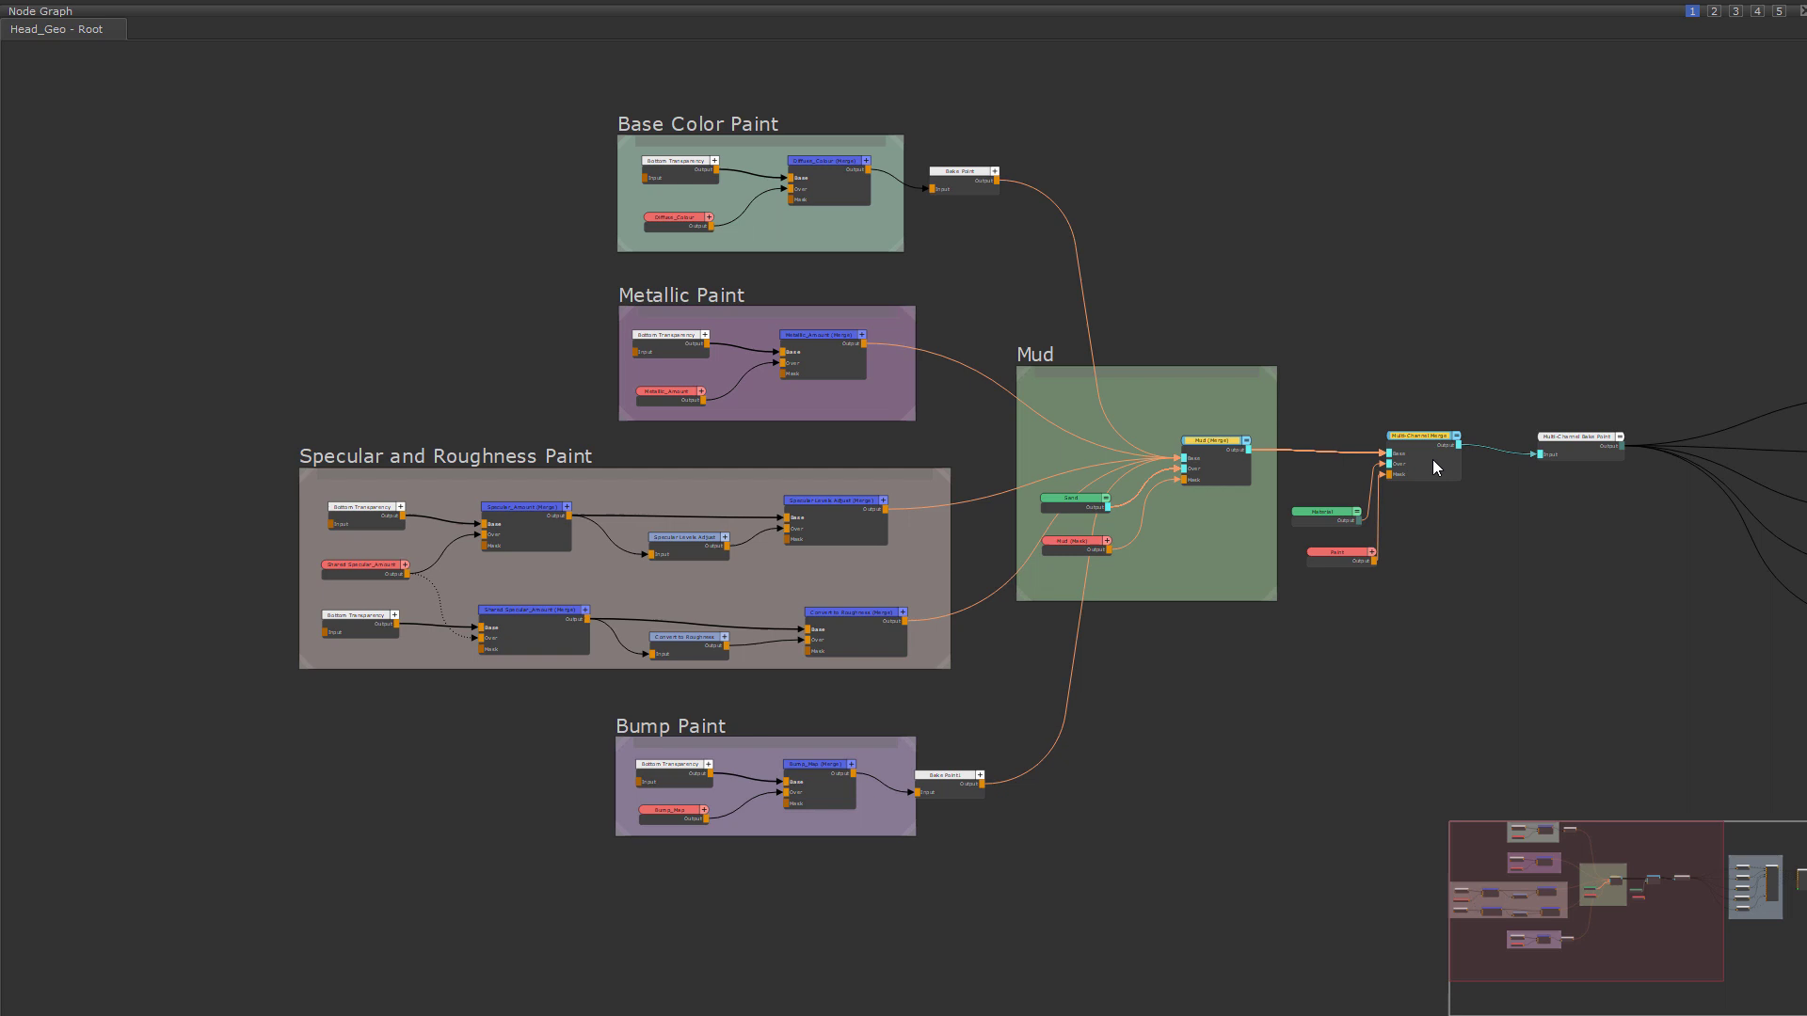
{"action": "left_click", "coordinate": [1590, 444], "text": "shift"}
{"action": "left_click_drag", "start_coordinate": [1595, 439], "coordinate": [1590, 420]}
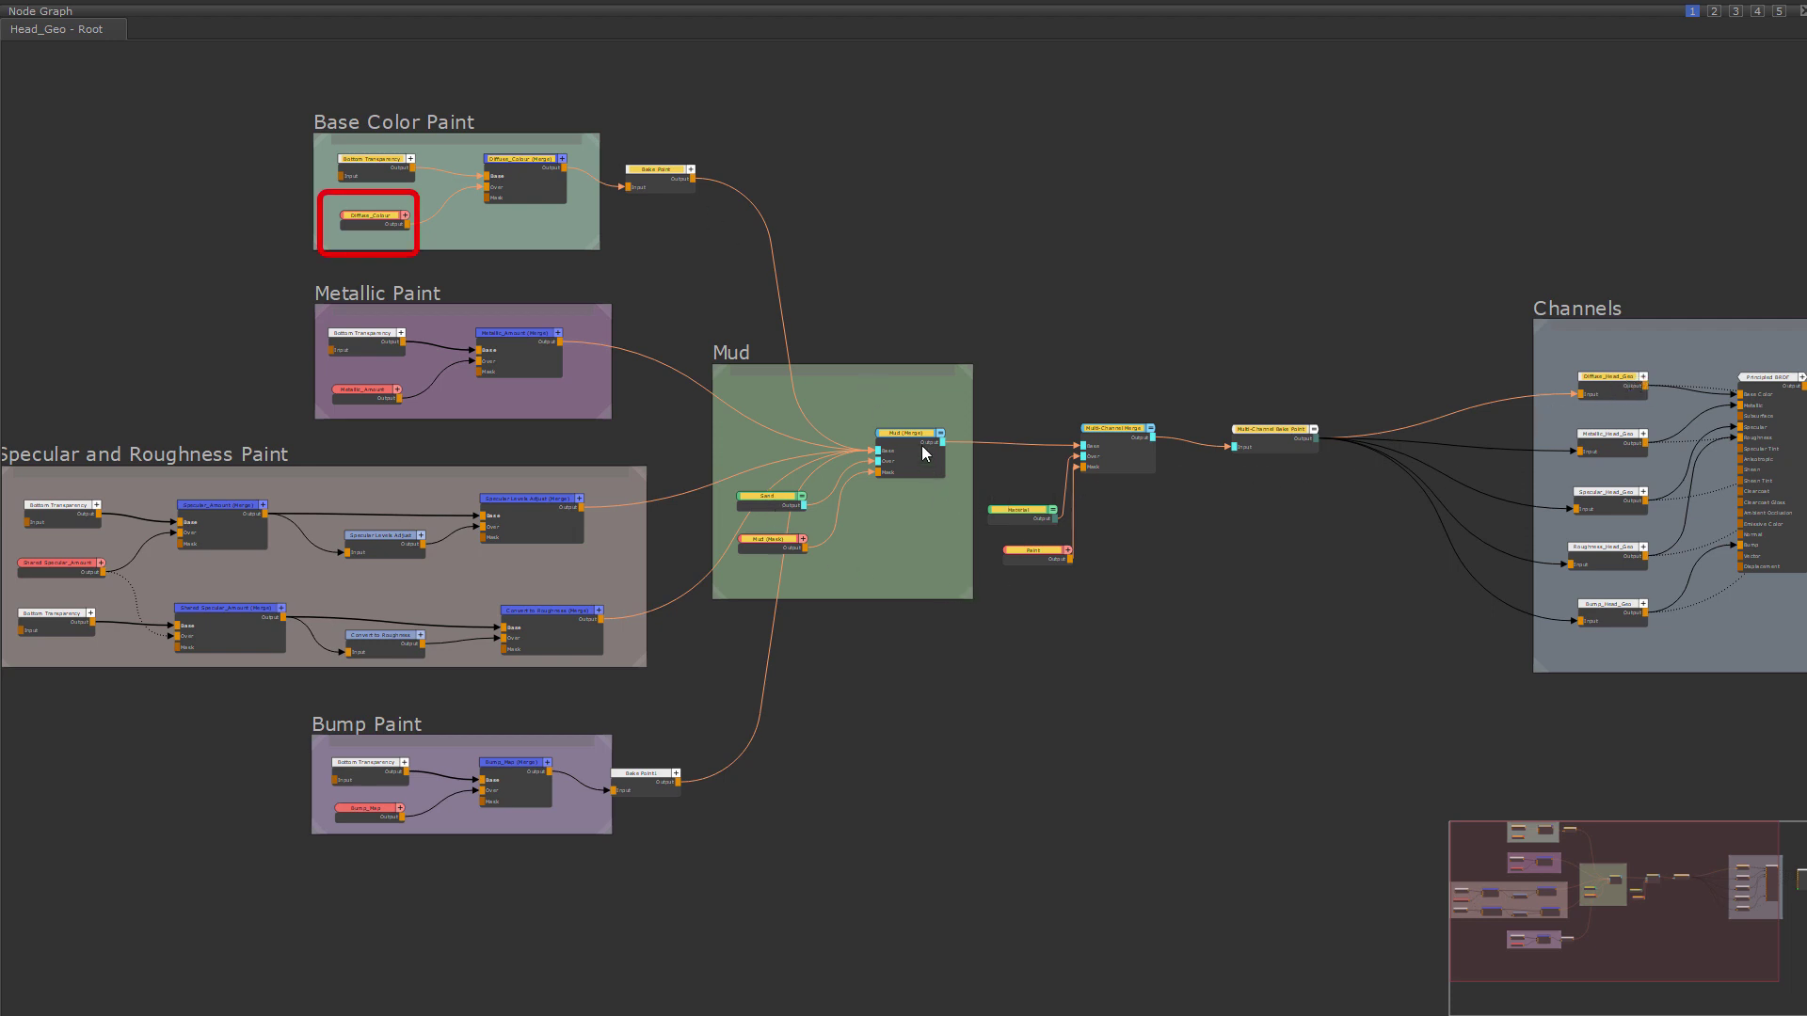
Select the whole stream upstream of the Mud (Merge) node and move the selected nodes slightly to the left.
{"action": "left_click_drag", "start_coordinate": [911, 445], "coordinate": [895, 444]}
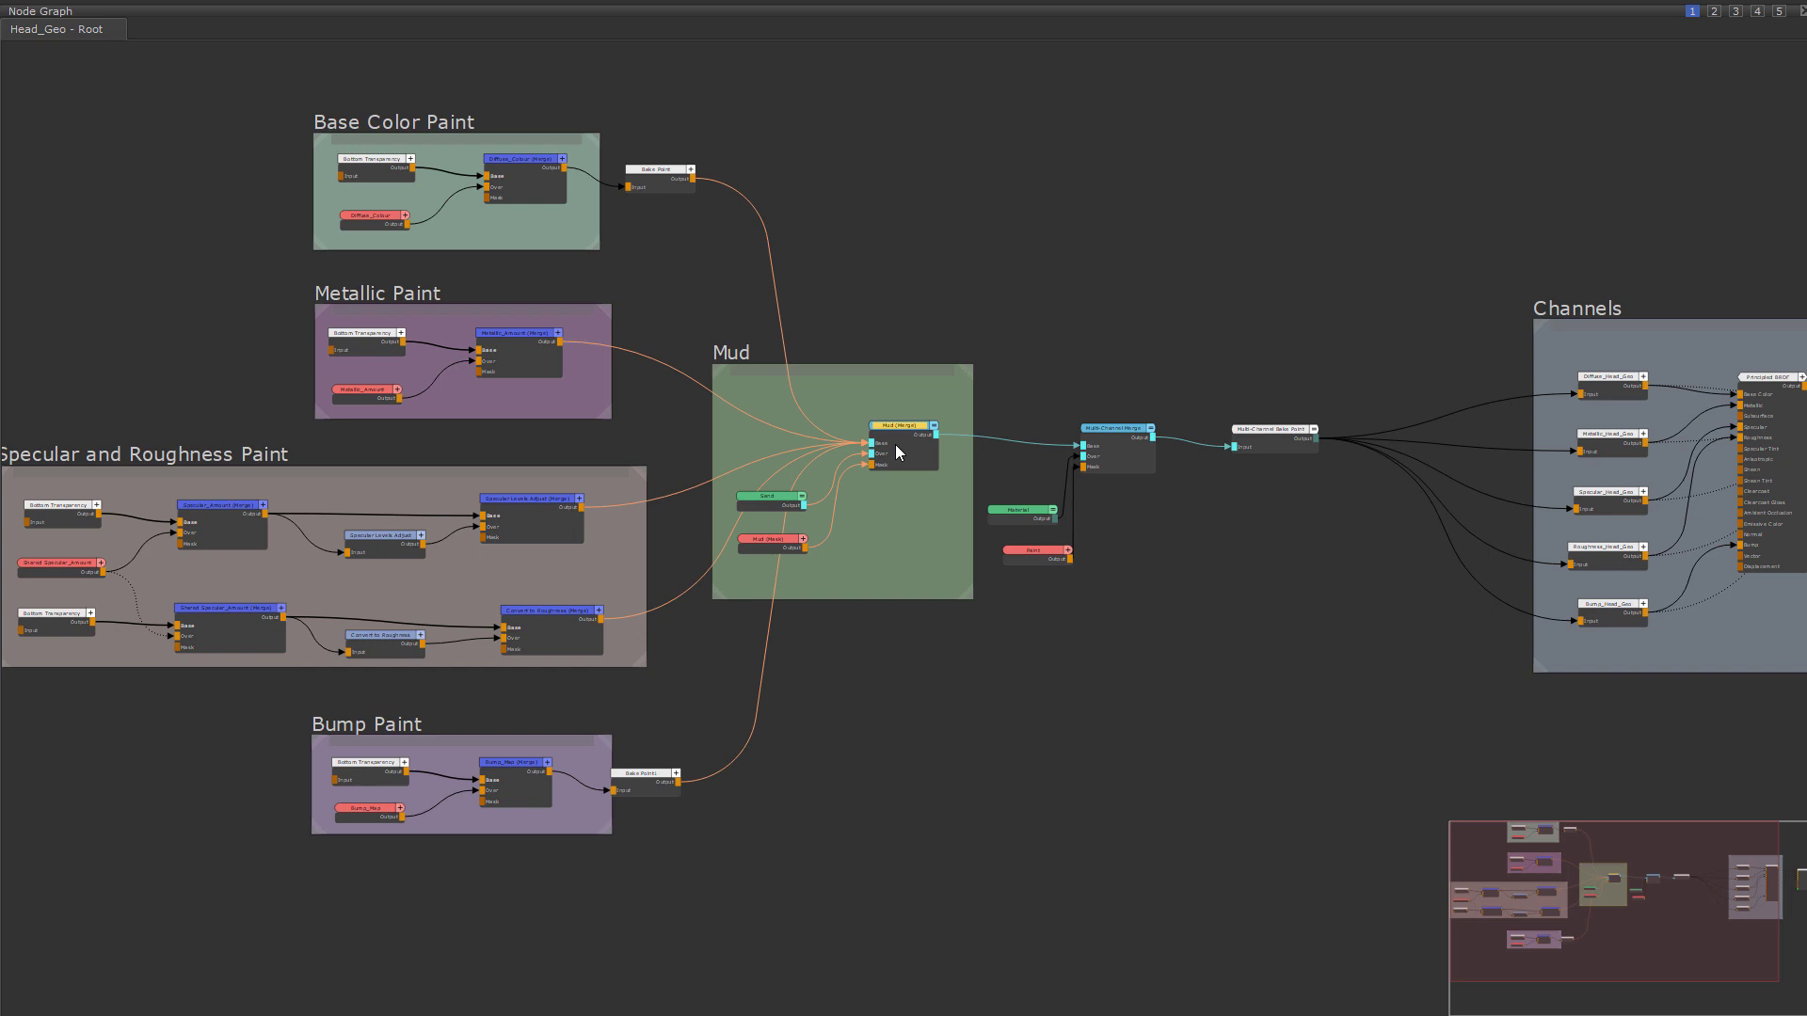
{"action": "right_click", "coordinate": [896, 444]}
{"action": "mouse_move", "coordinate": [1008, 556]}
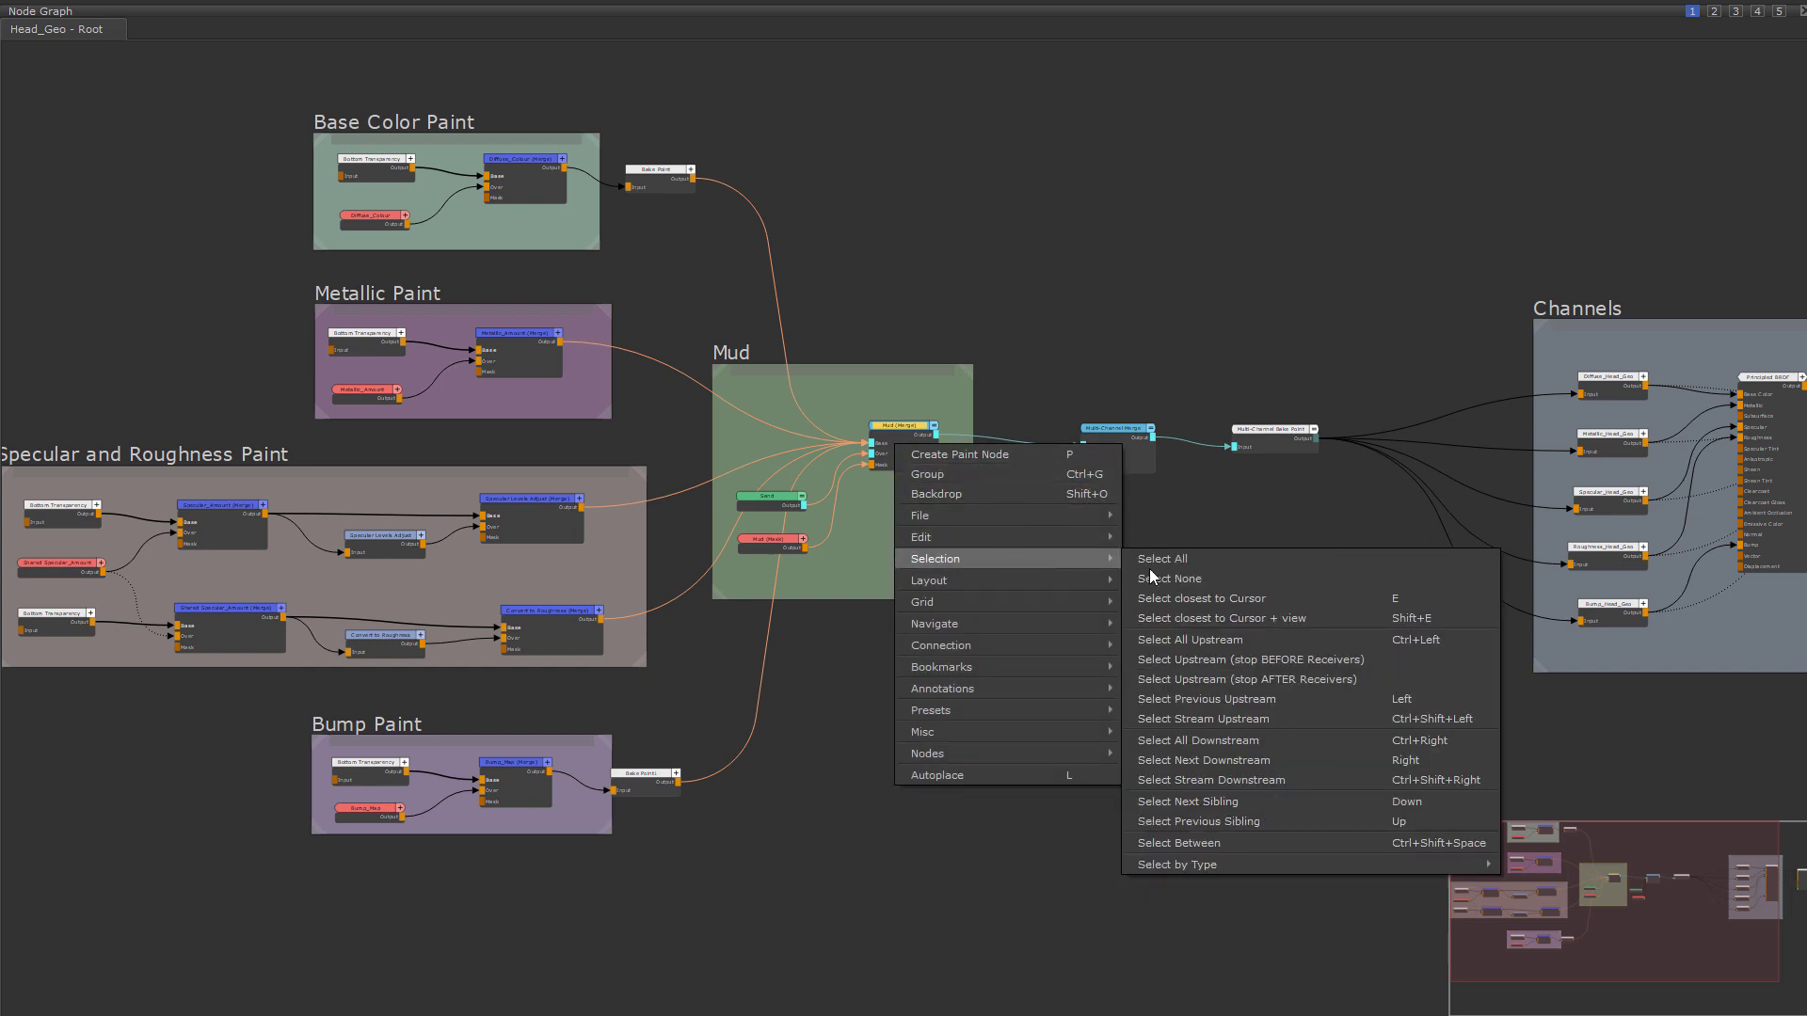
{"action": "left_click", "coordinate": [1266, 714]}
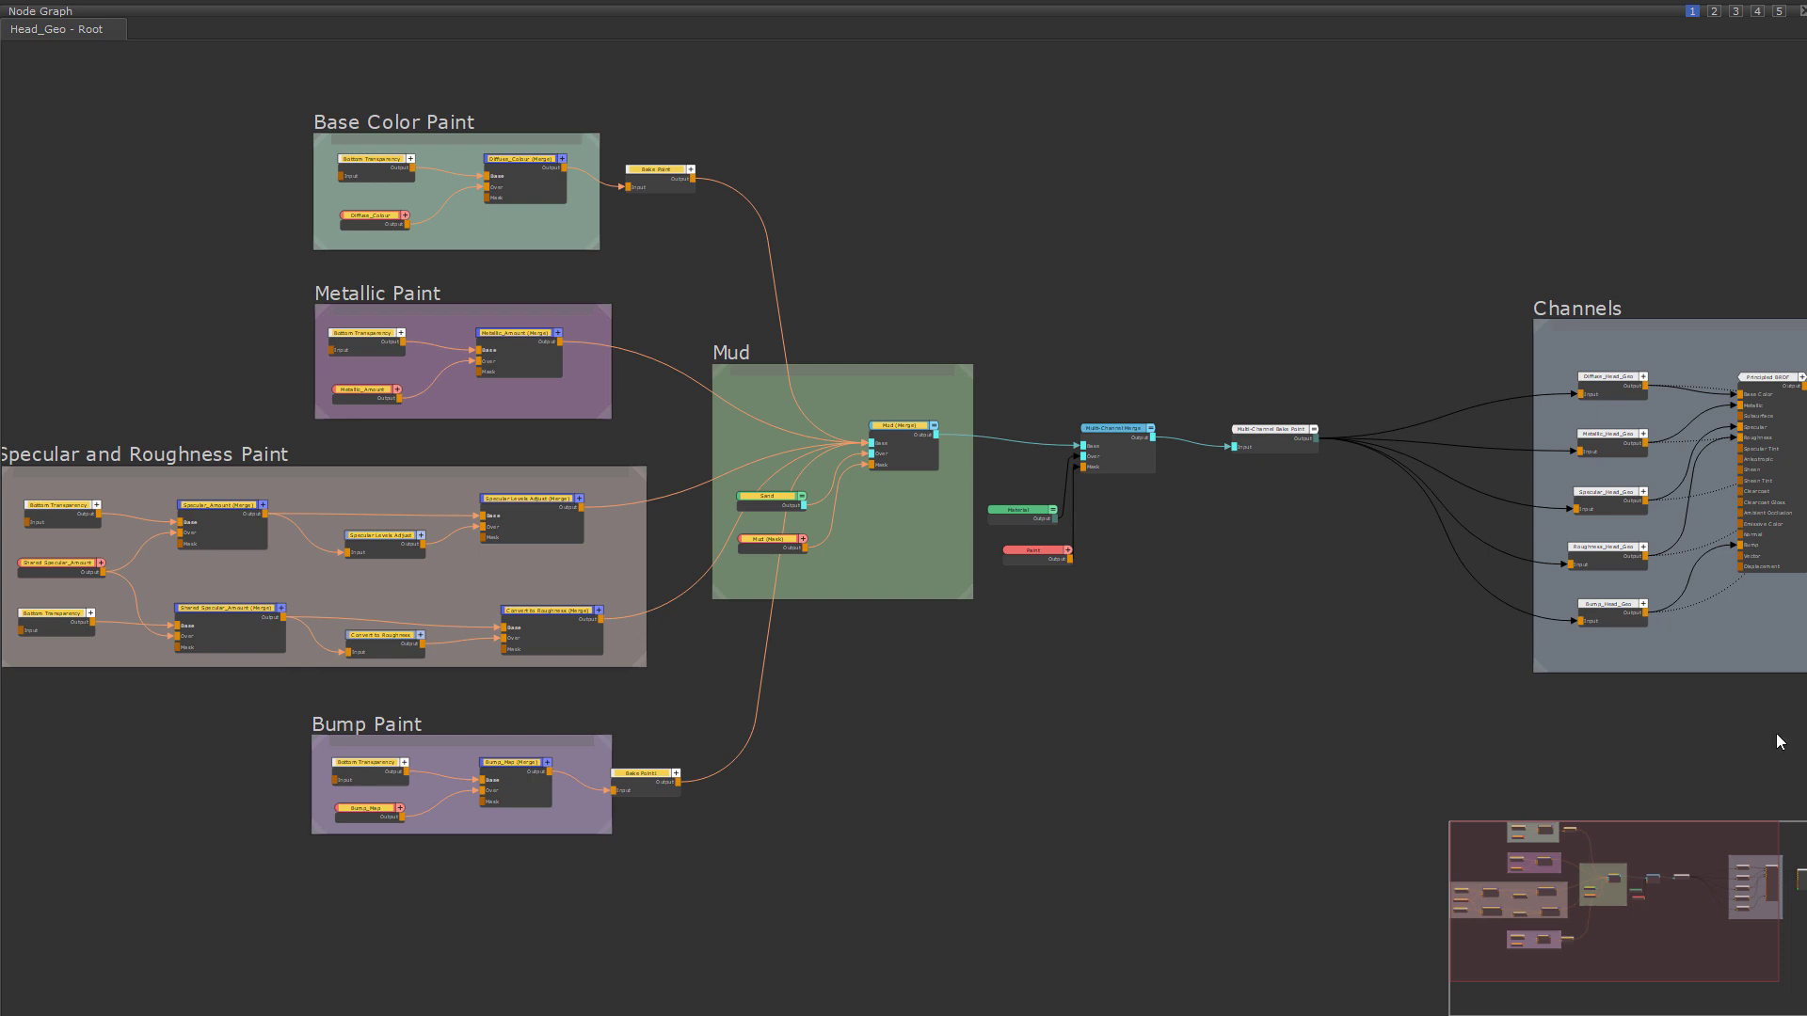
{"action": "left_click_drag", "start_coordinate": [911, 444], "coordinate": [906, 441]}
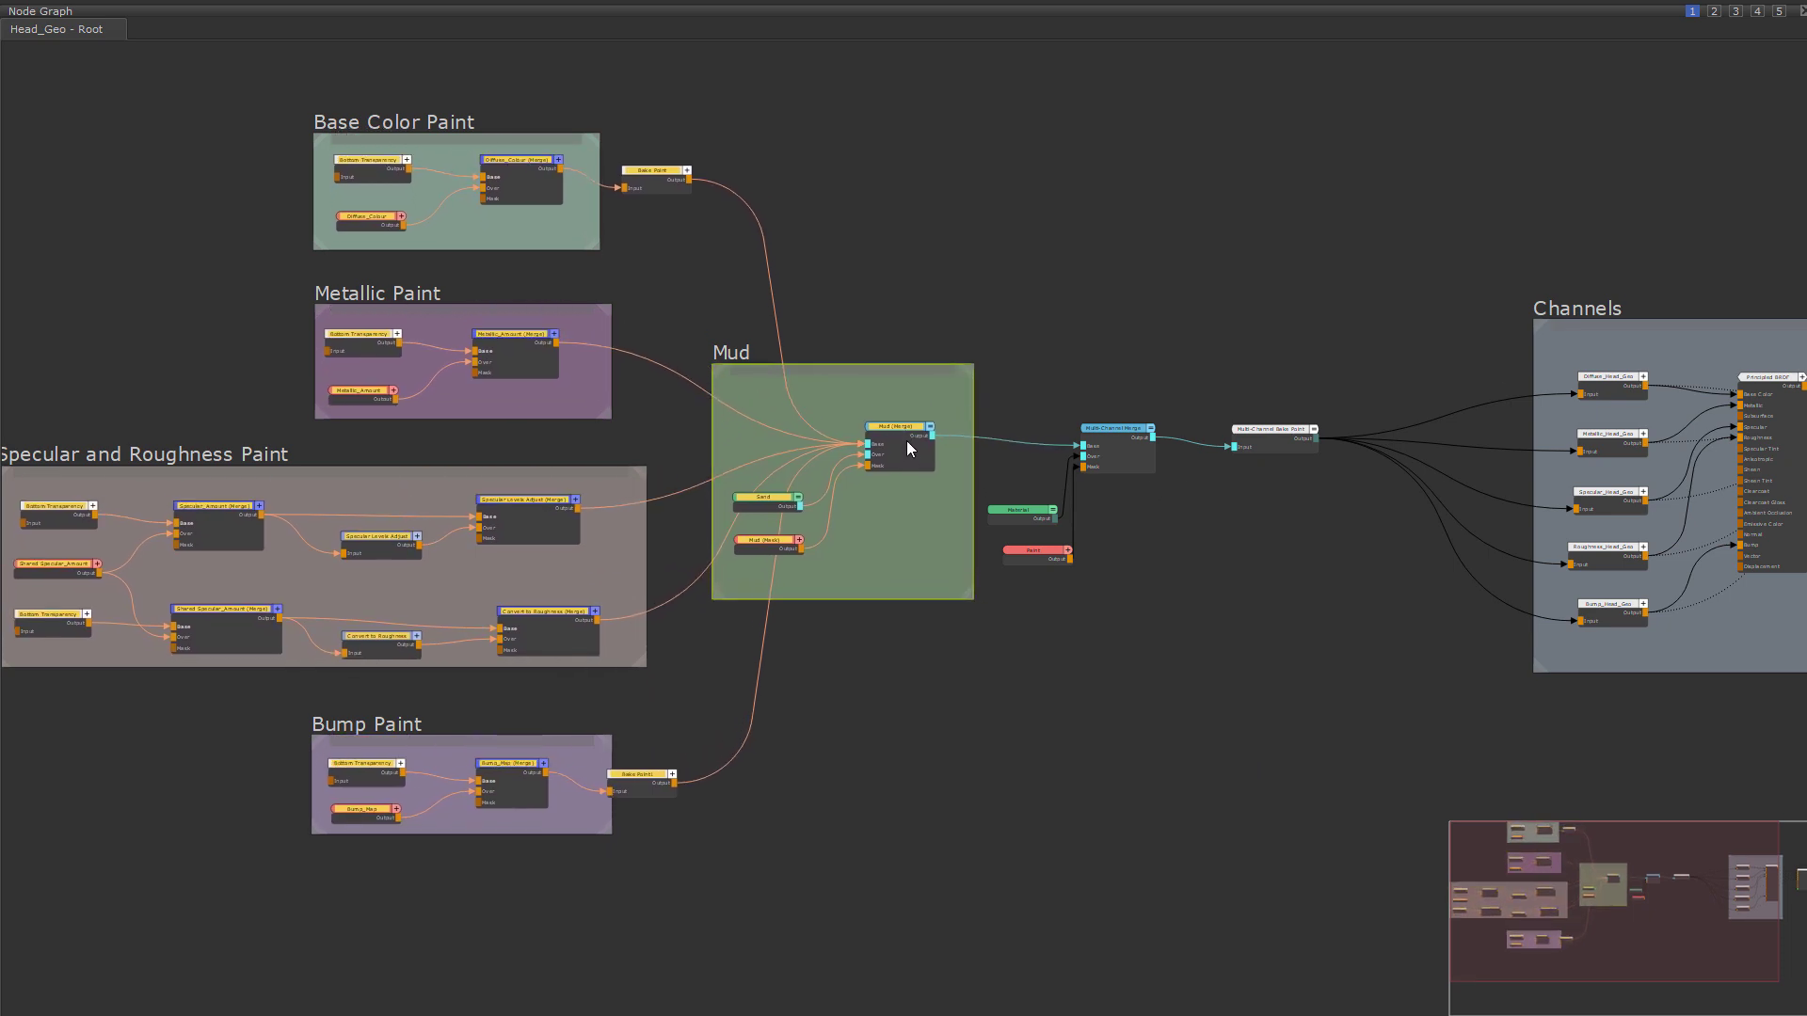